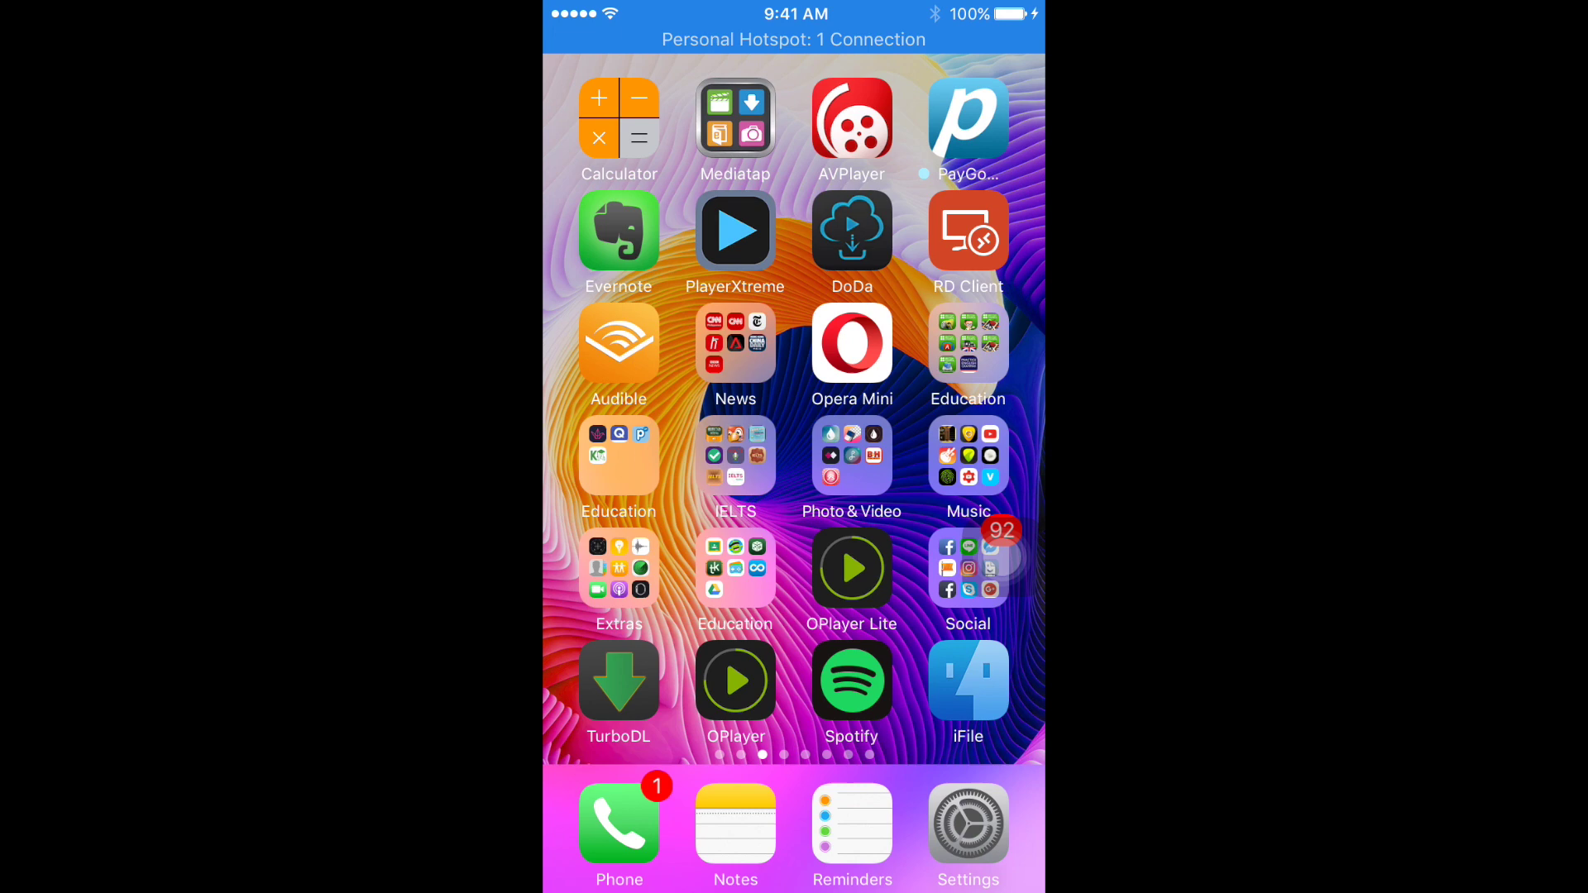
Step: Check the device's General > About details, then return to the home screen
click(967, 823)
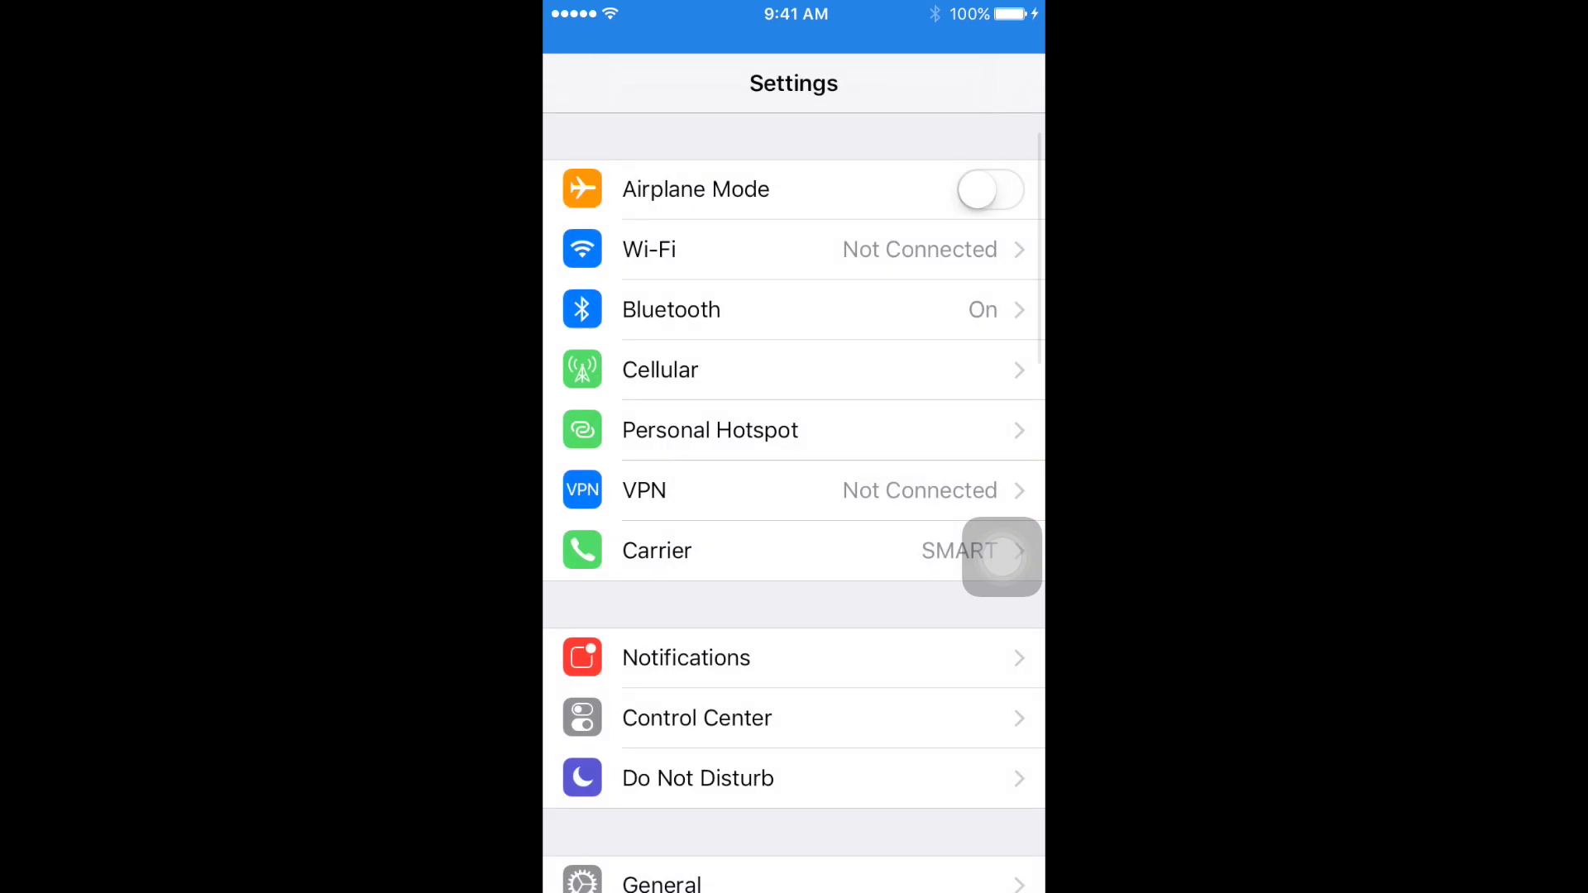
scroll(794, 502, down, 3)
click(661, 525)
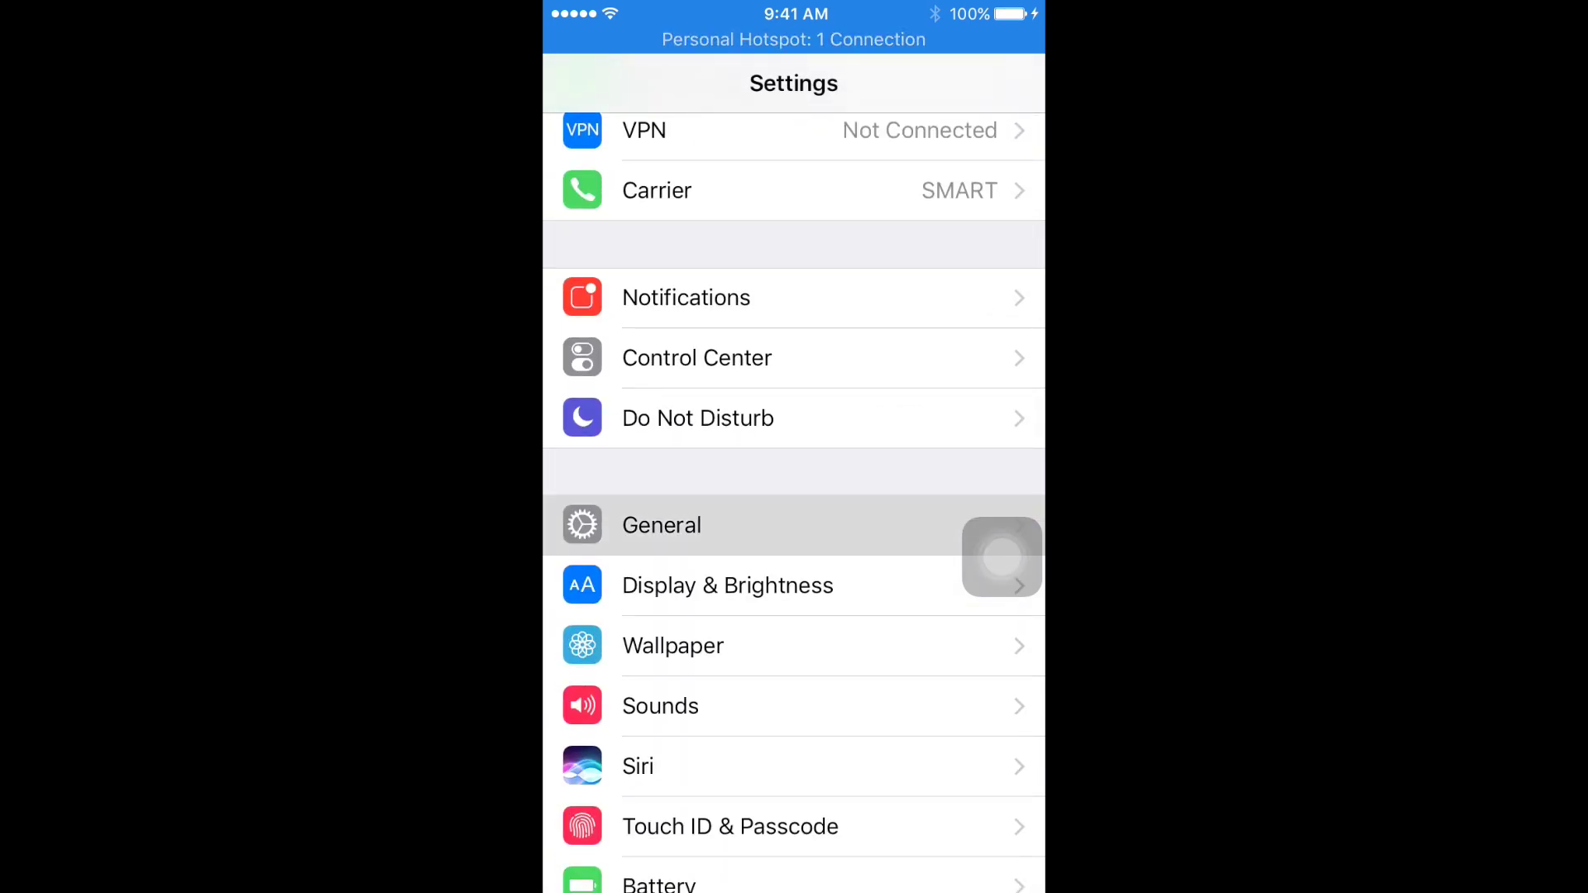
click(595, 187)
drag(1002, 557, 1002, 119)
scroll(793, 503, down, 5)
scroll(793, 503, down, 1)
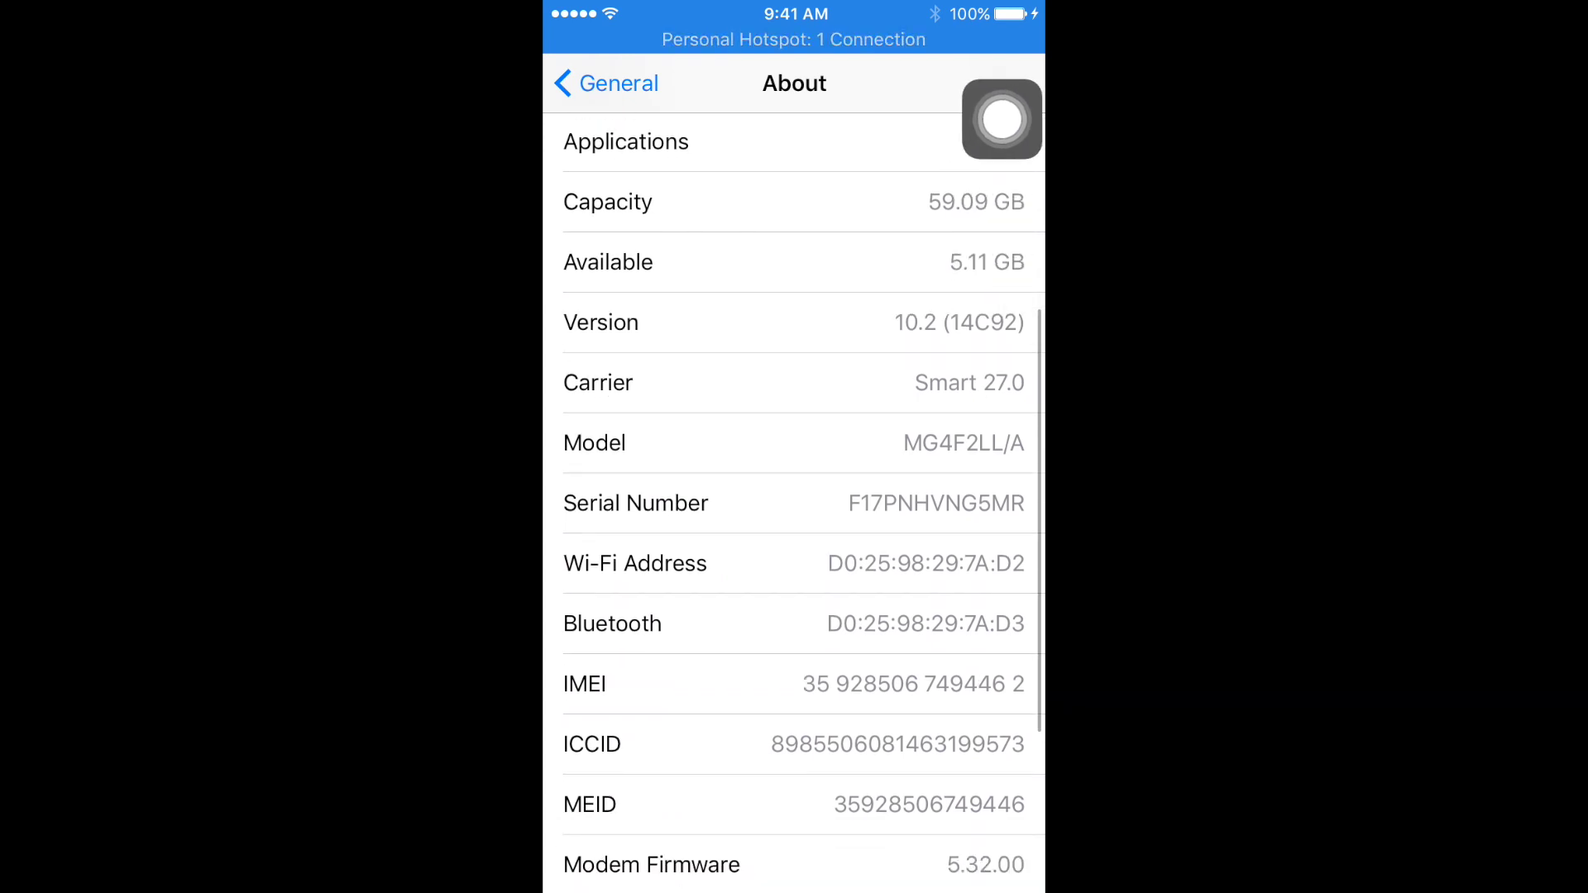
scroll(794, 503, up, 4)
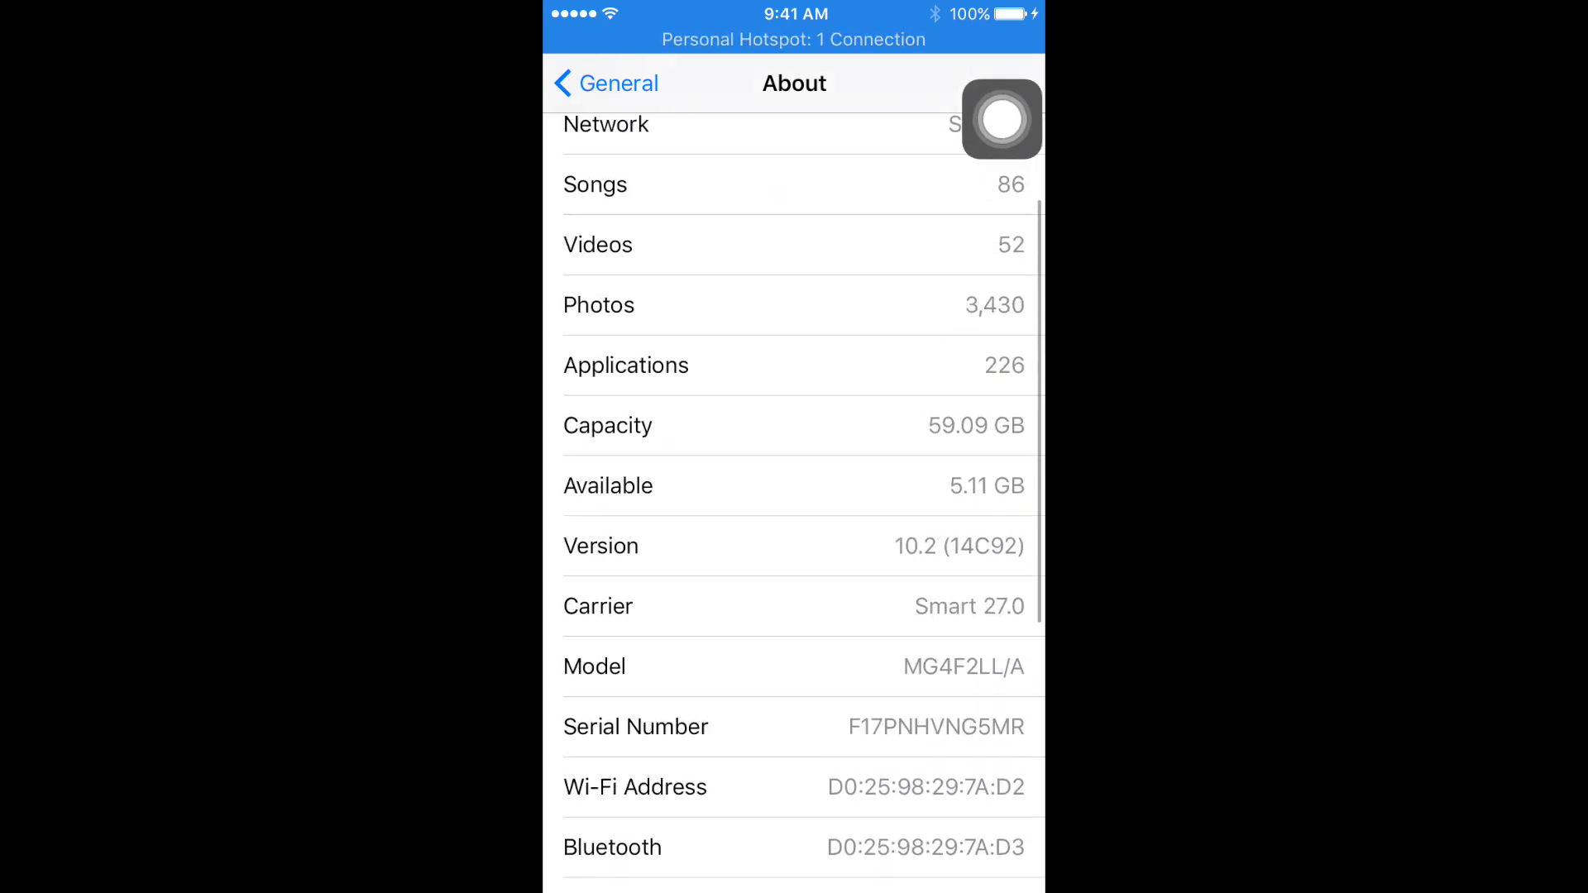
scroll(794, 502, up, 1)
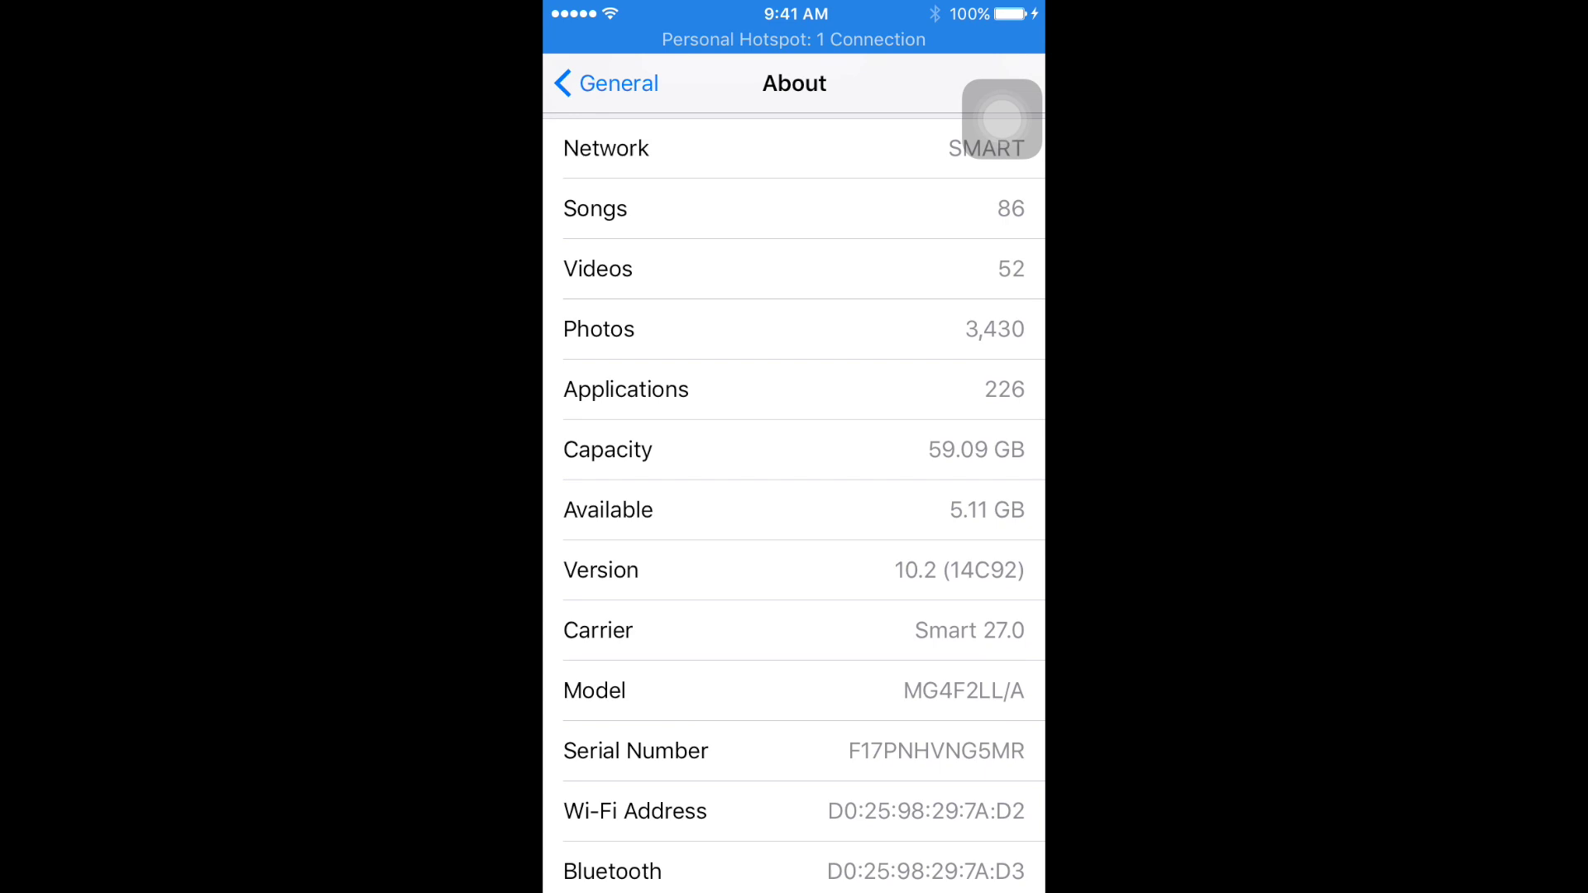
key(Home)
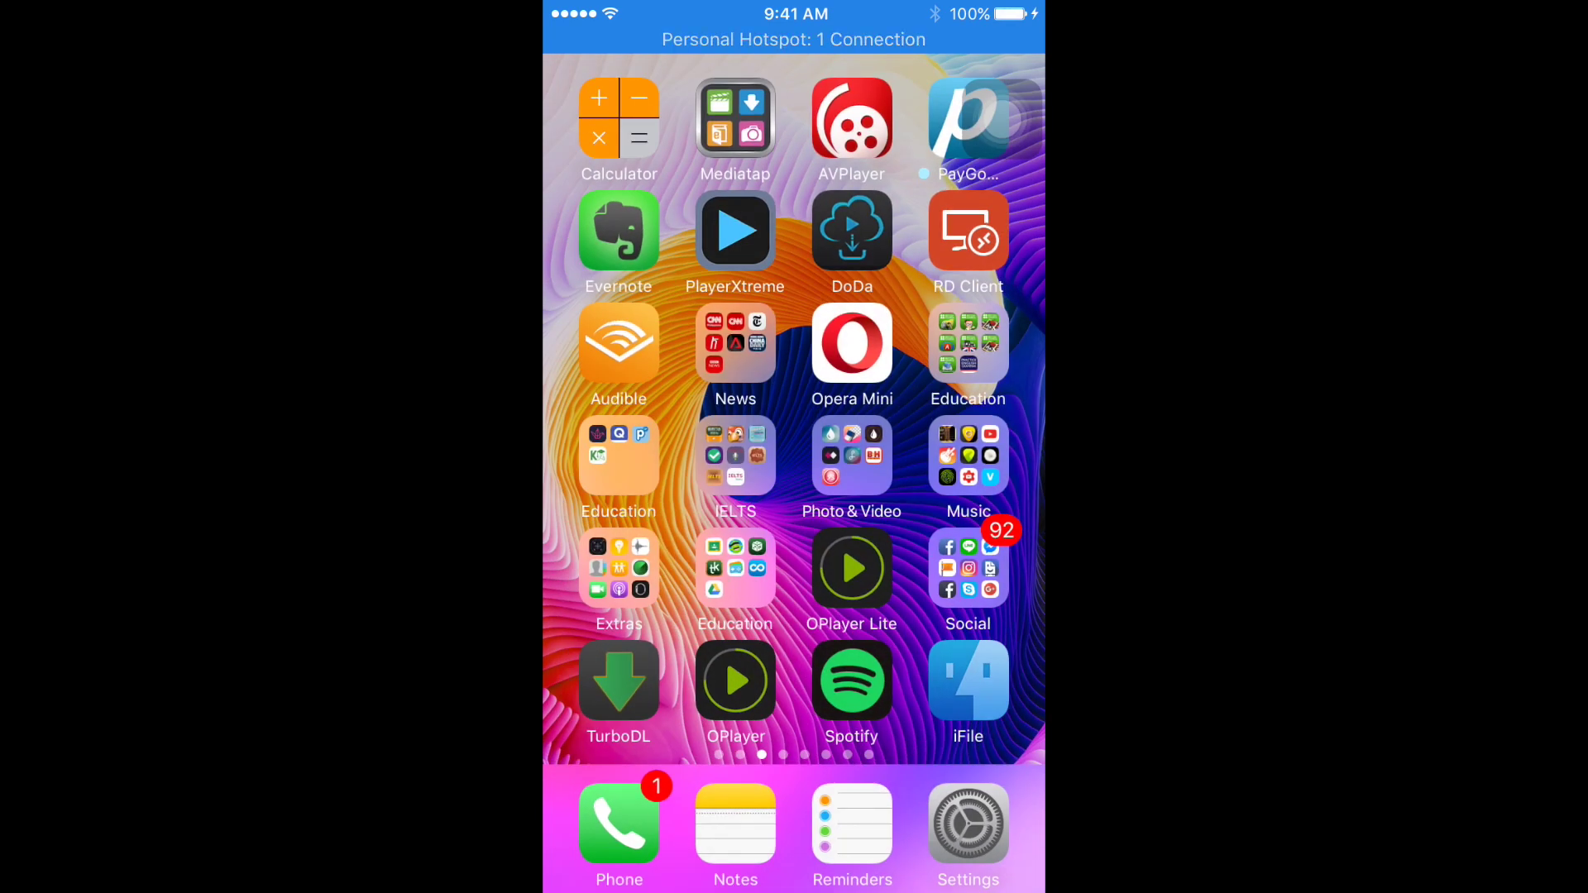
Step: Launch iFile and turn on Application Names in File Manager; Song Titles stays off
click(968, 681)
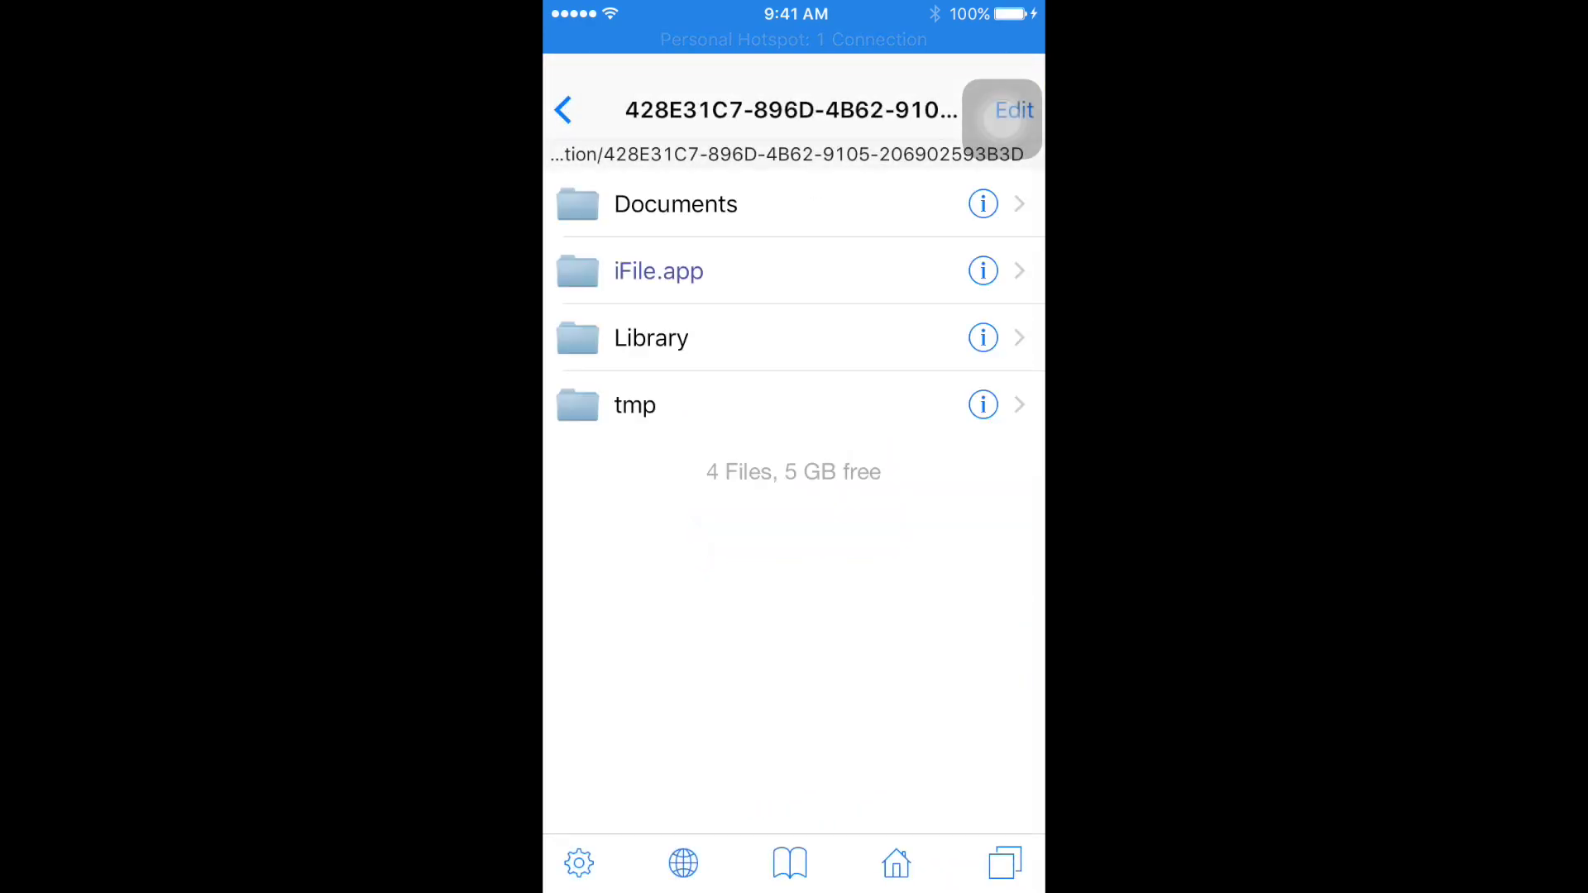
click(578, 862)
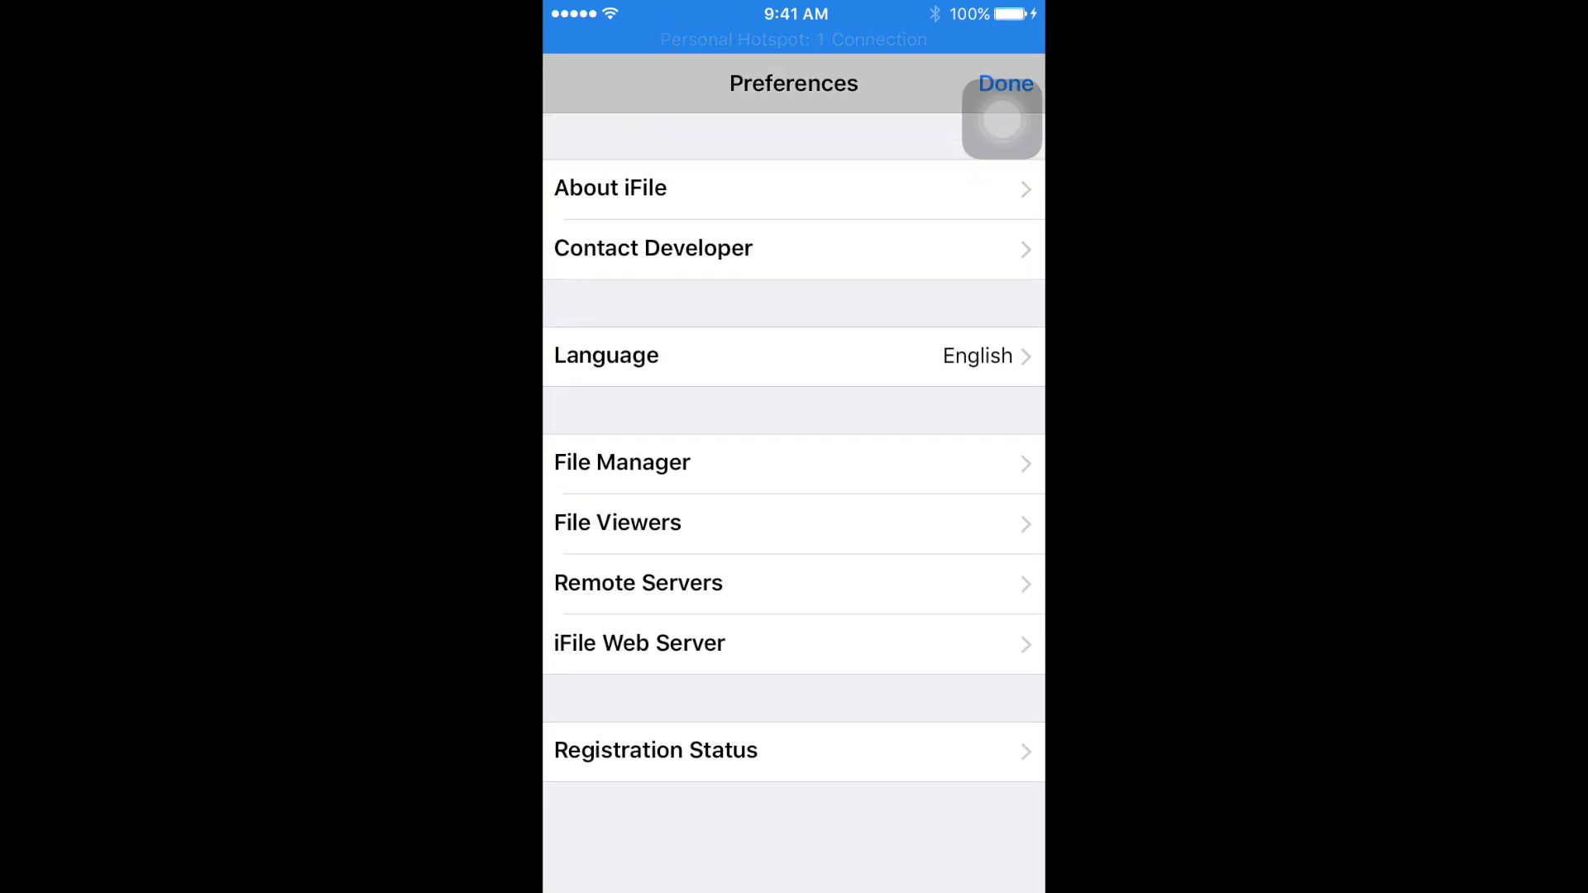
click(621, 462)
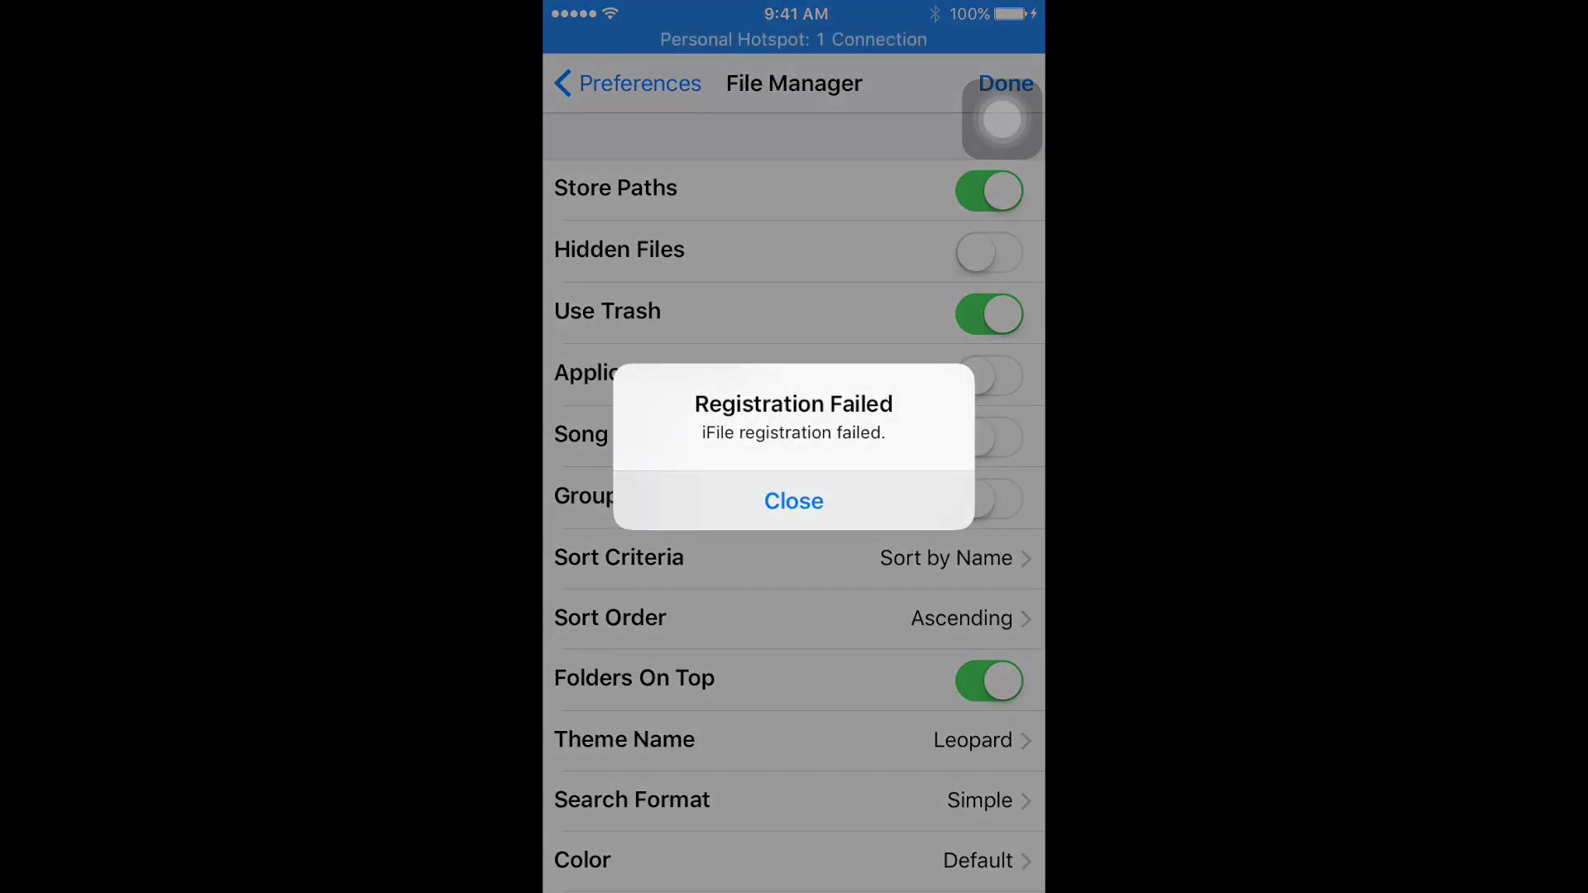
click(793, 500)
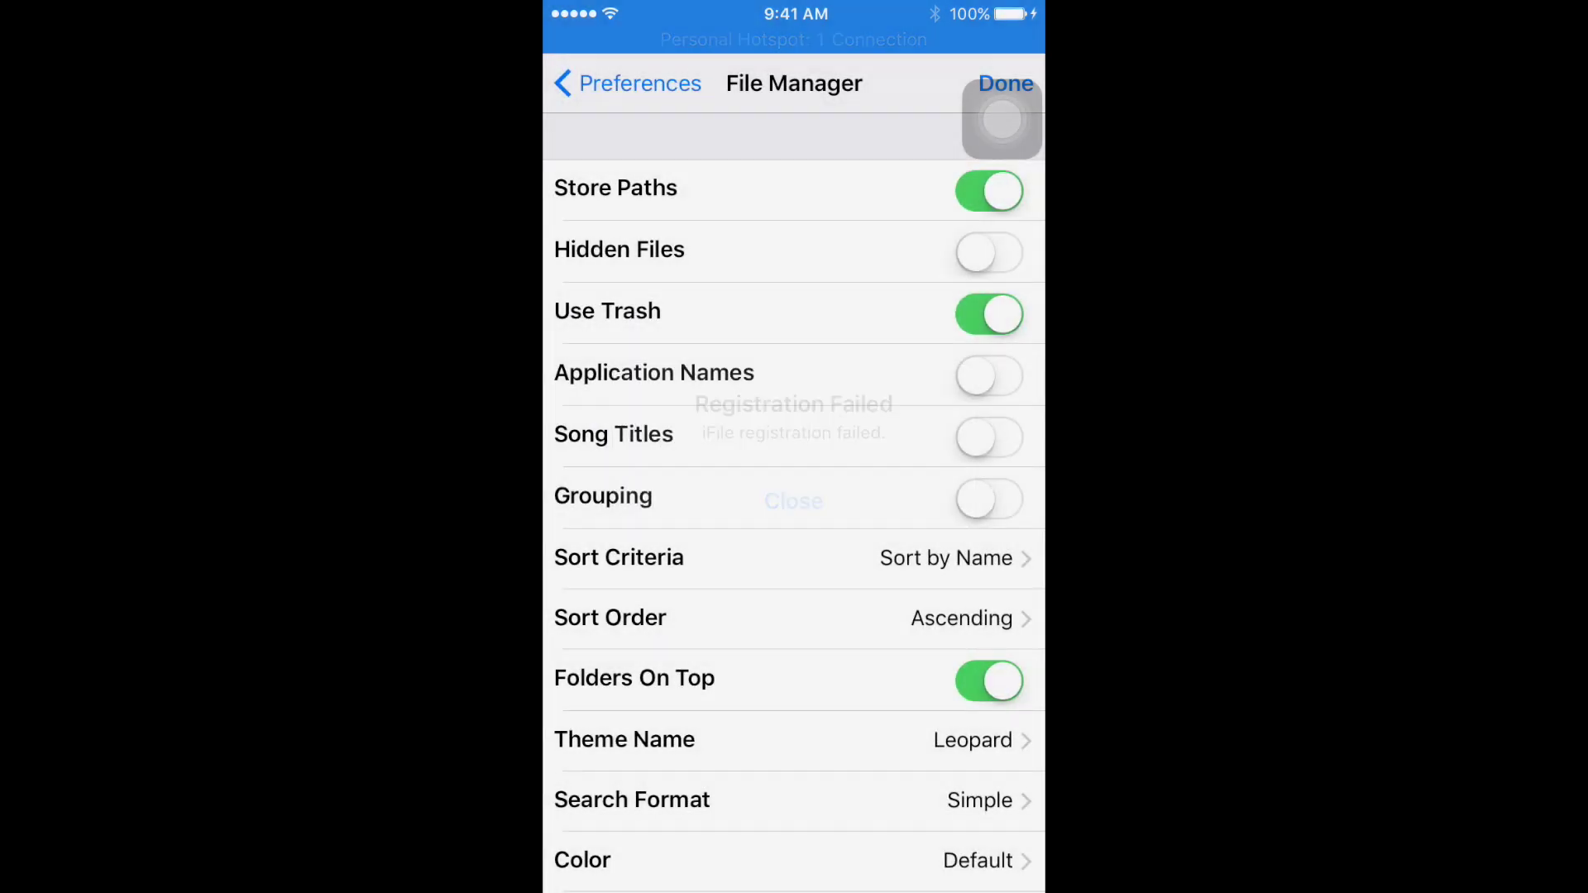
click(989, 375)
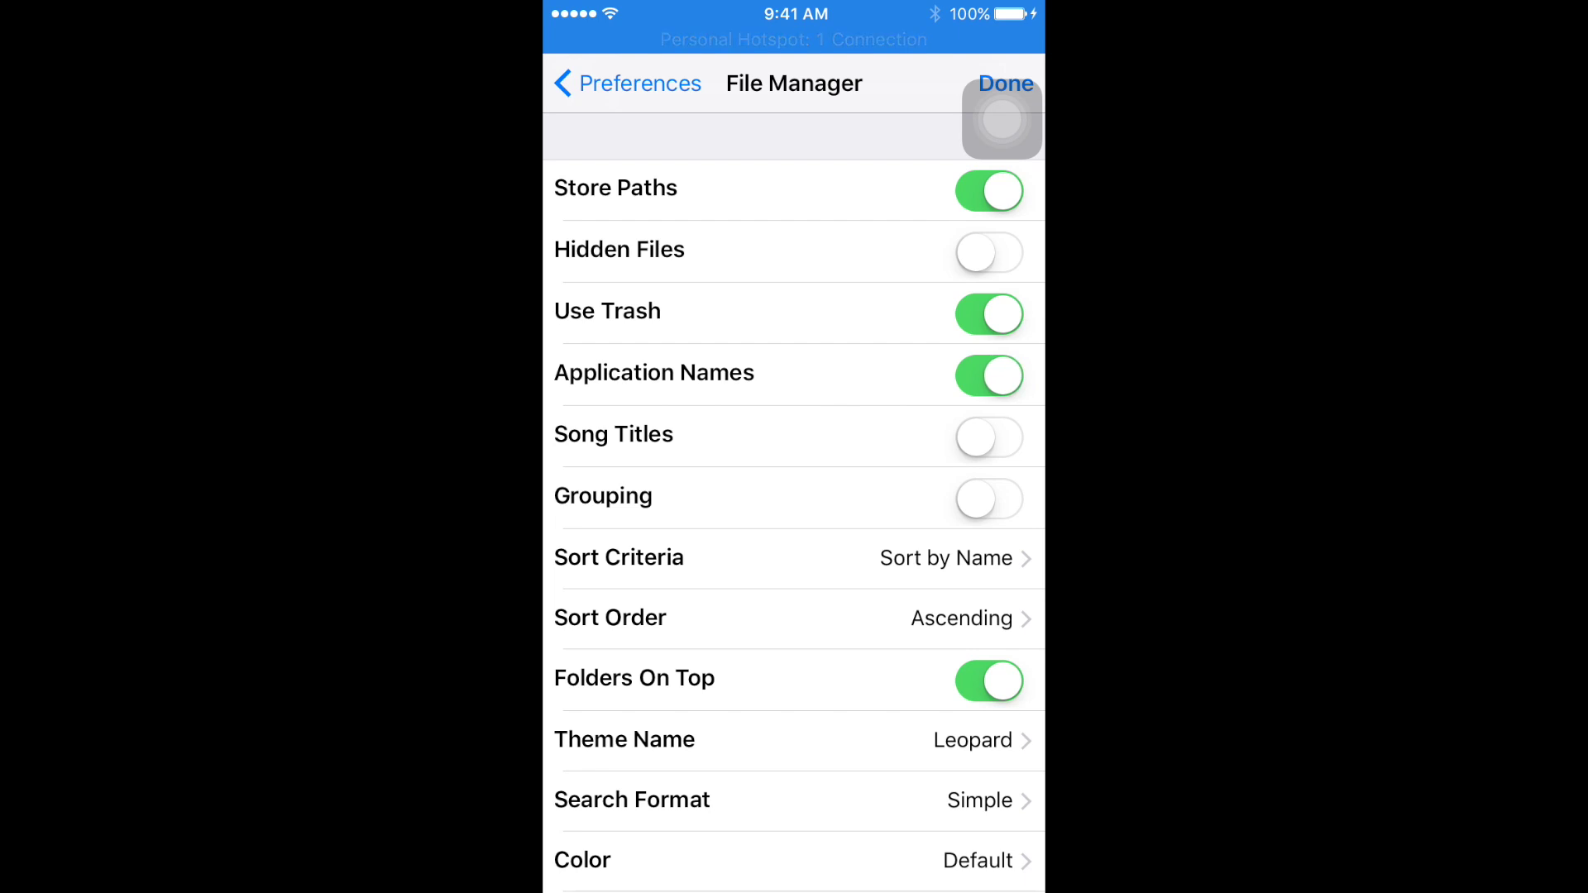
click(988, 436)
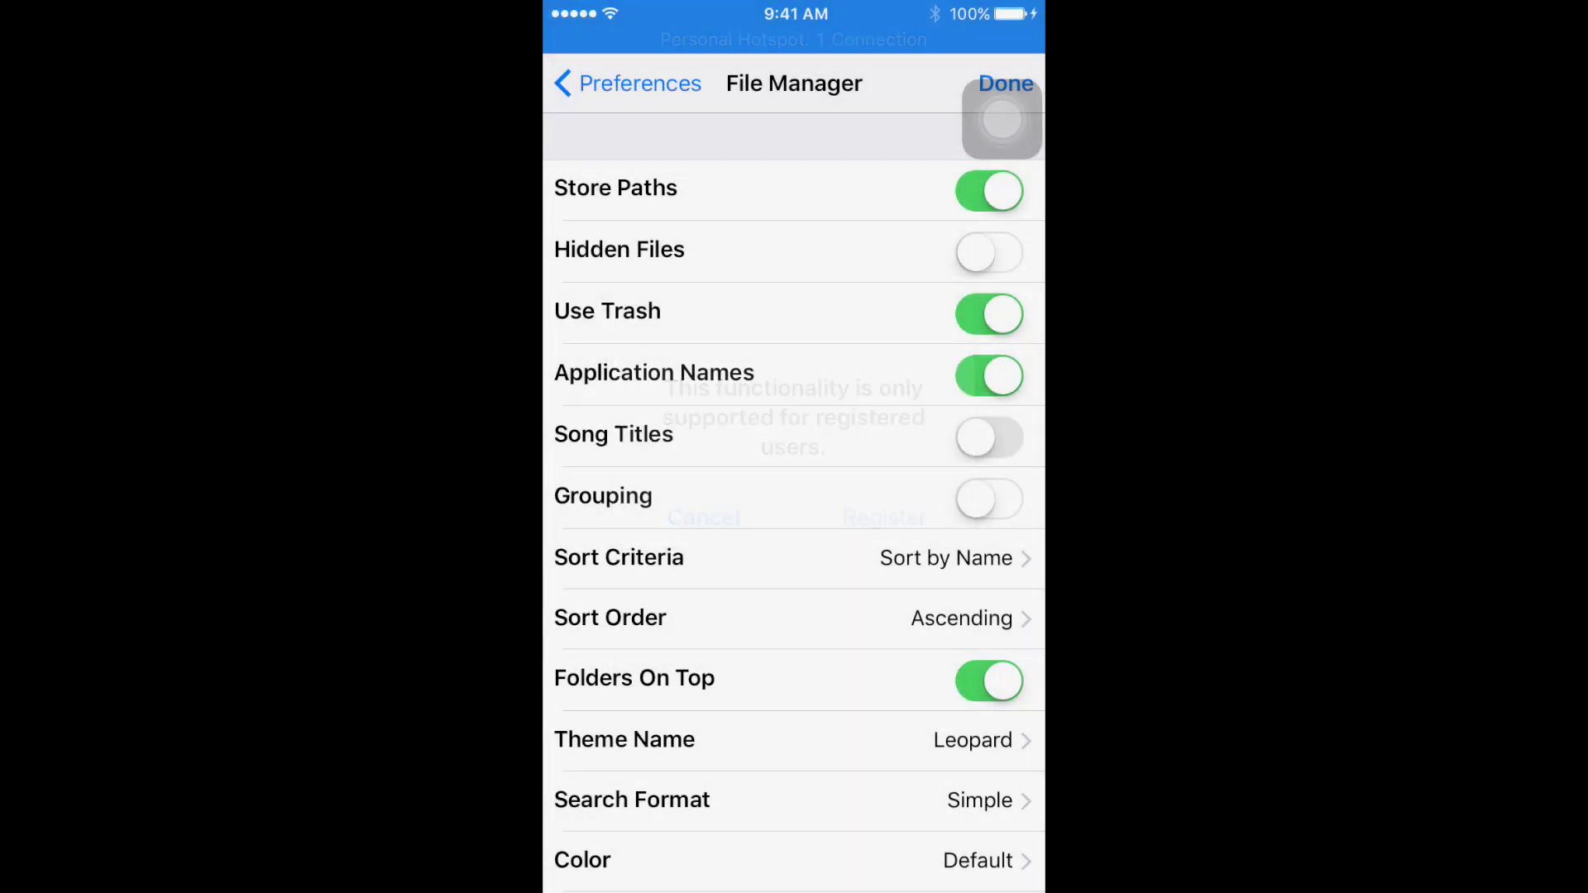
drag(1003, 119, 880, 369)
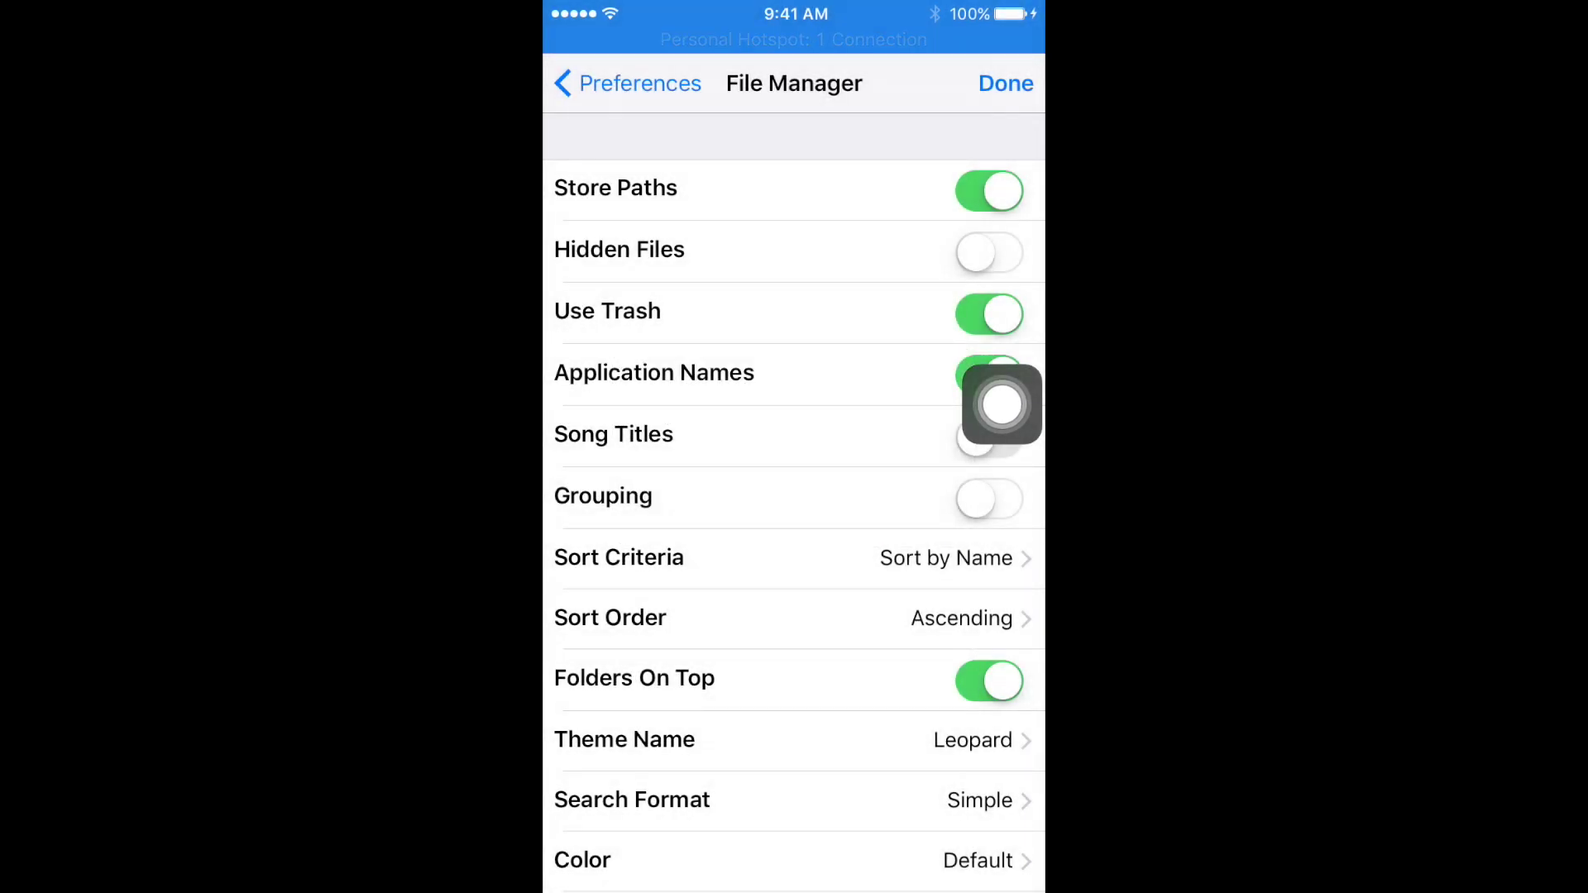
Step: Browse the app's Documents, Library, Application Support, Containers and Inbox folders
click(1006, 83)
click(674, 202)
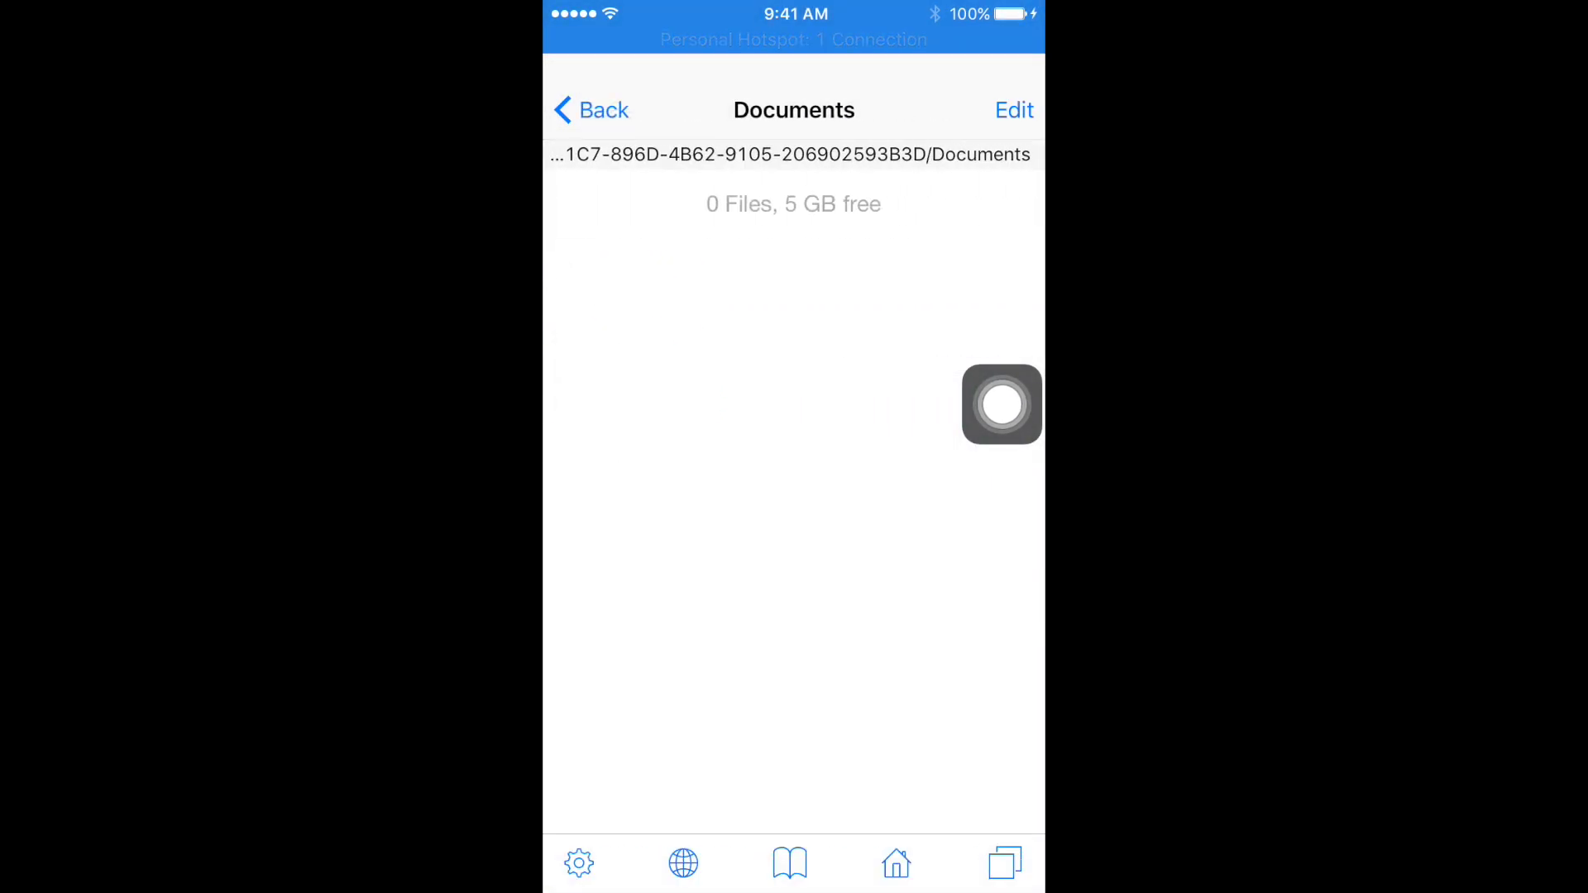
click(593, 110)
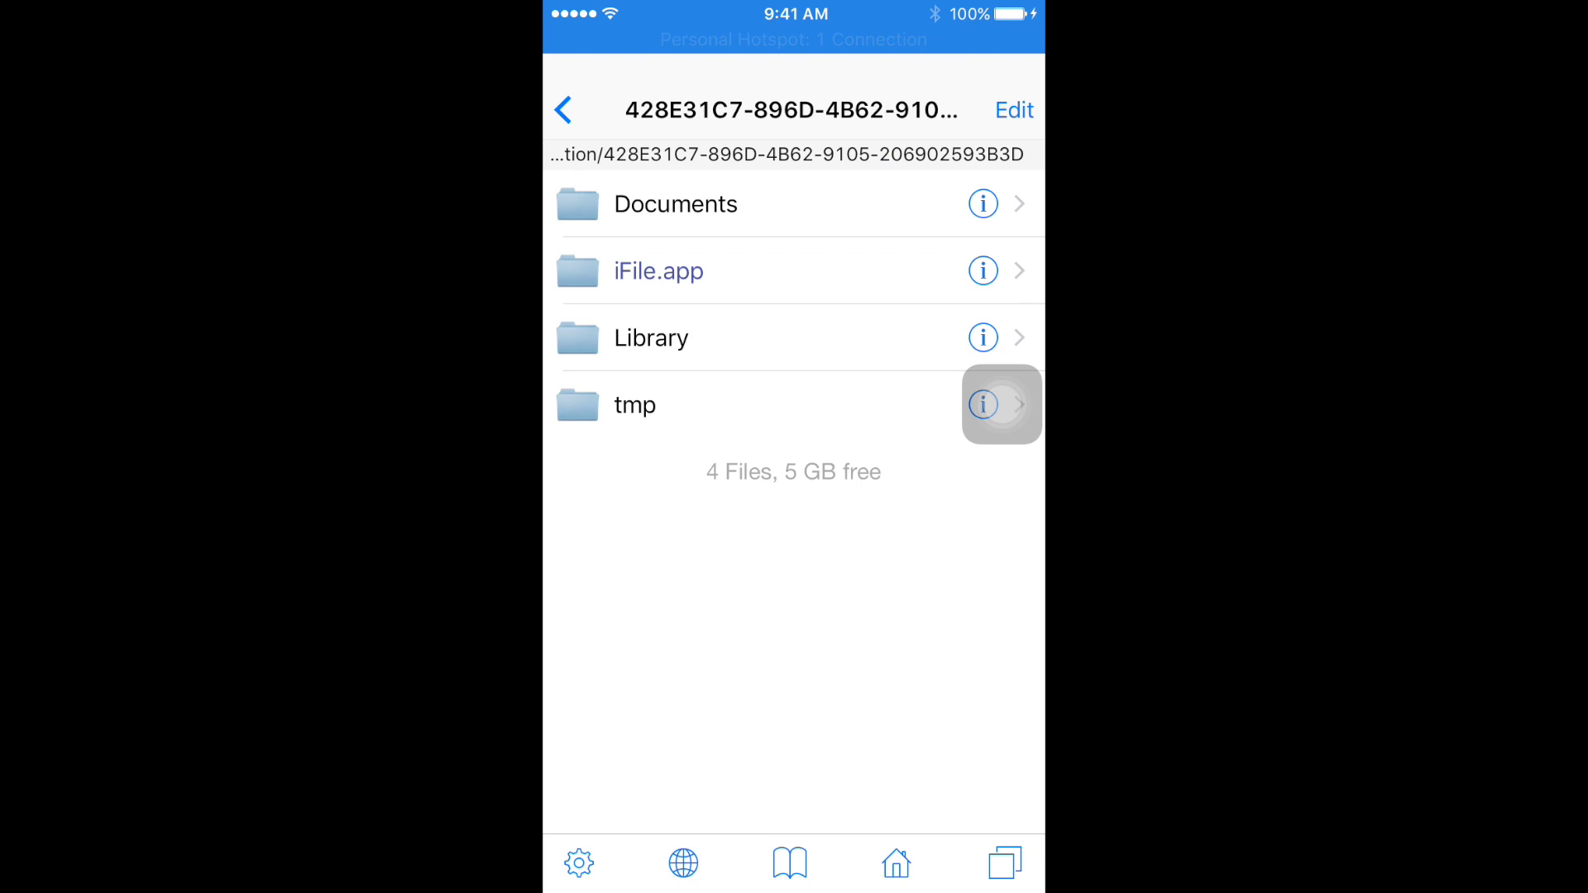
click(651, 338)
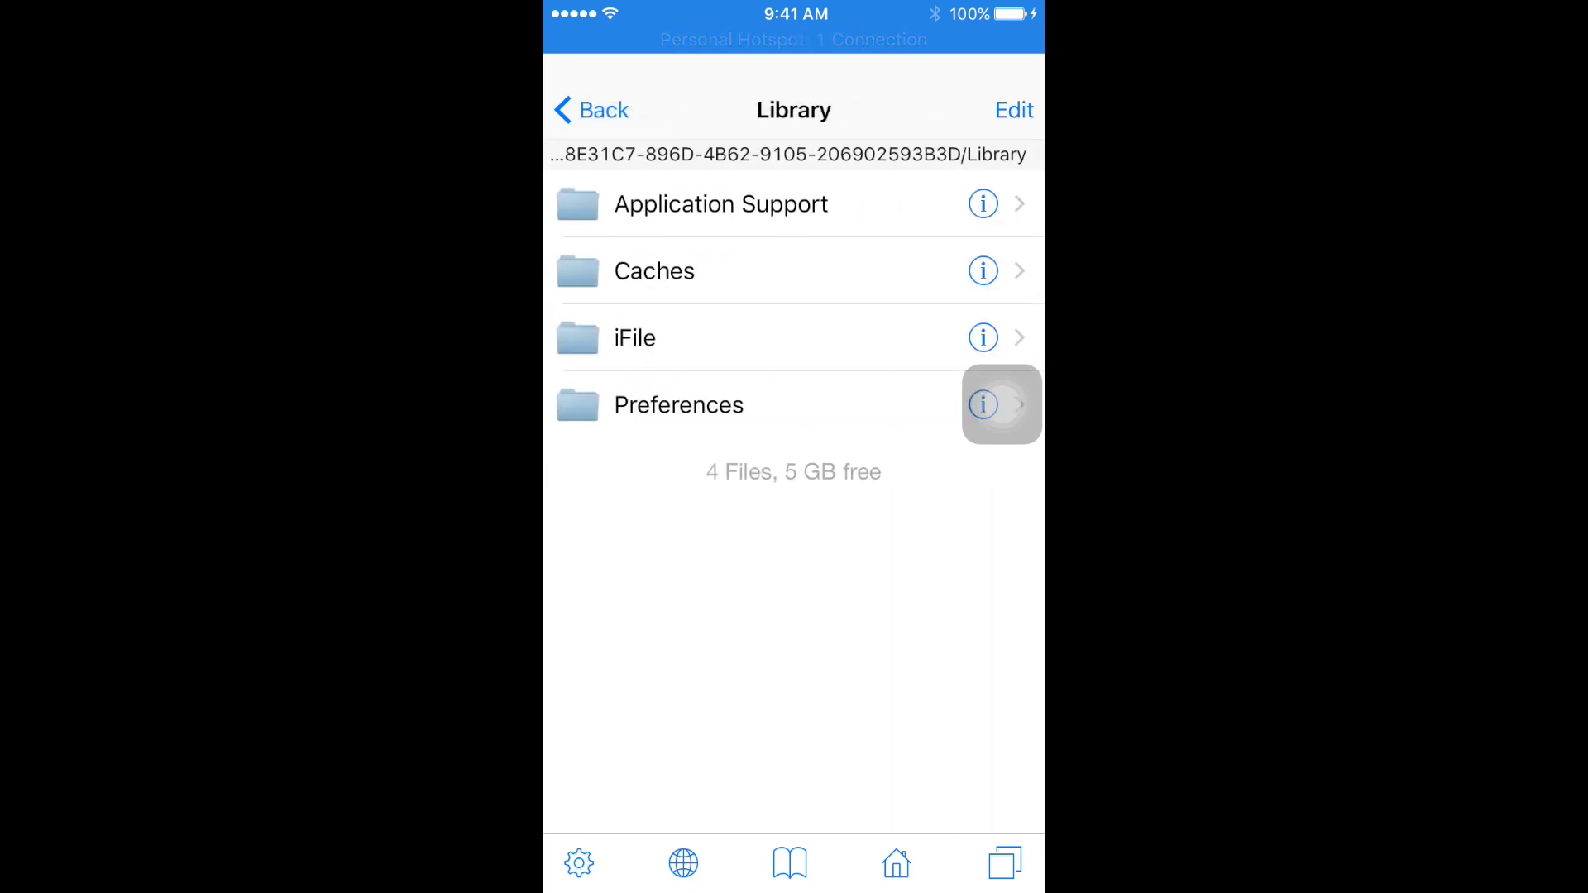
click(634, 337)
click(593, 110)
click(720, 205)
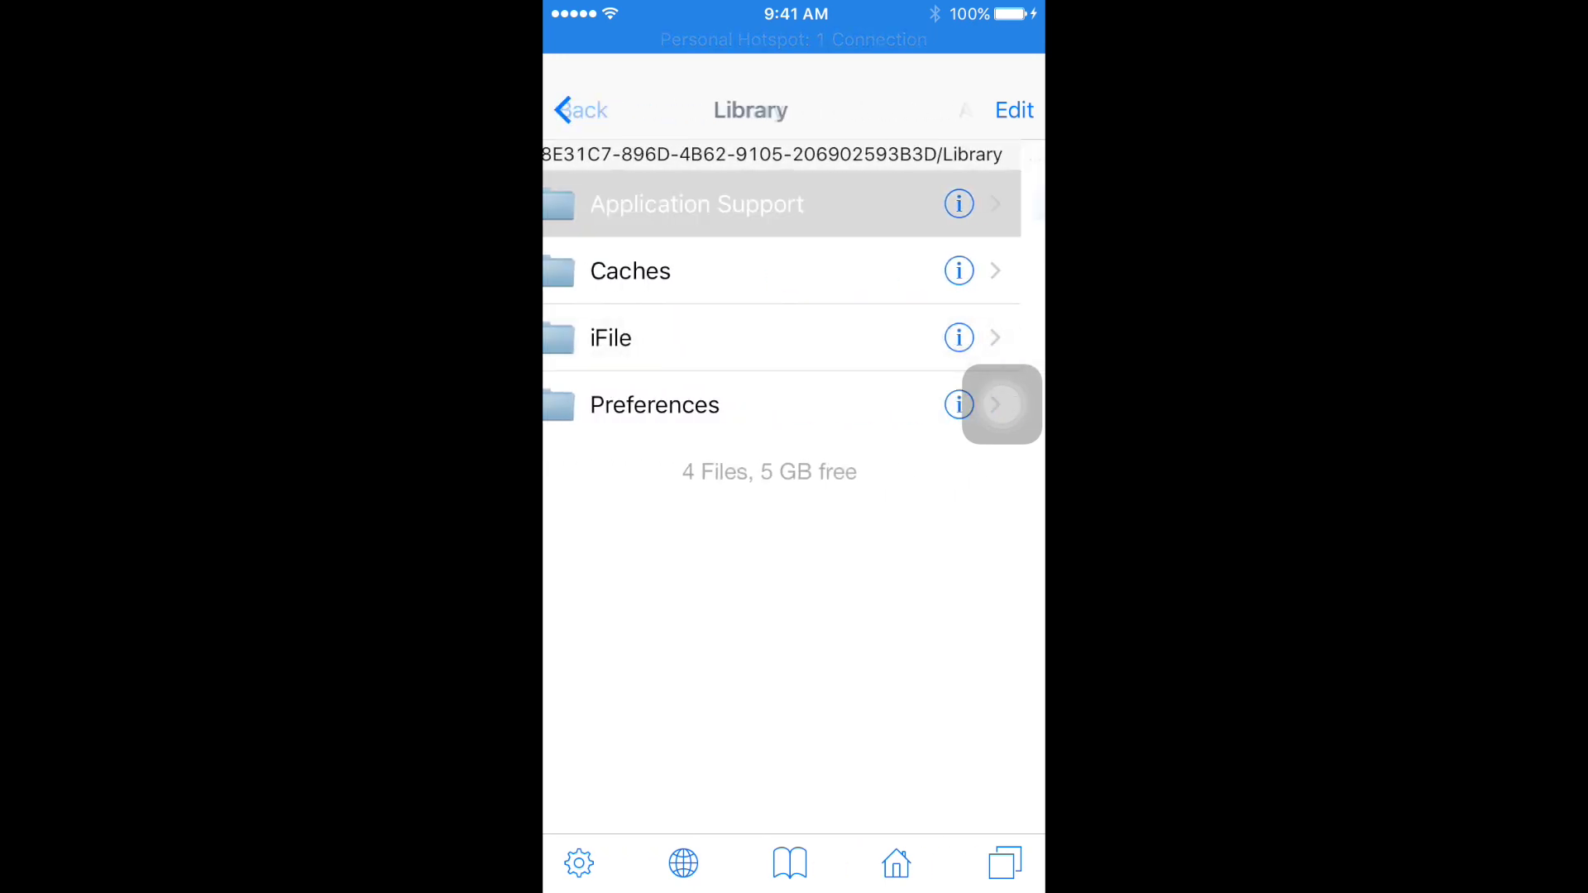
click(674, 204)
click(684, 203)
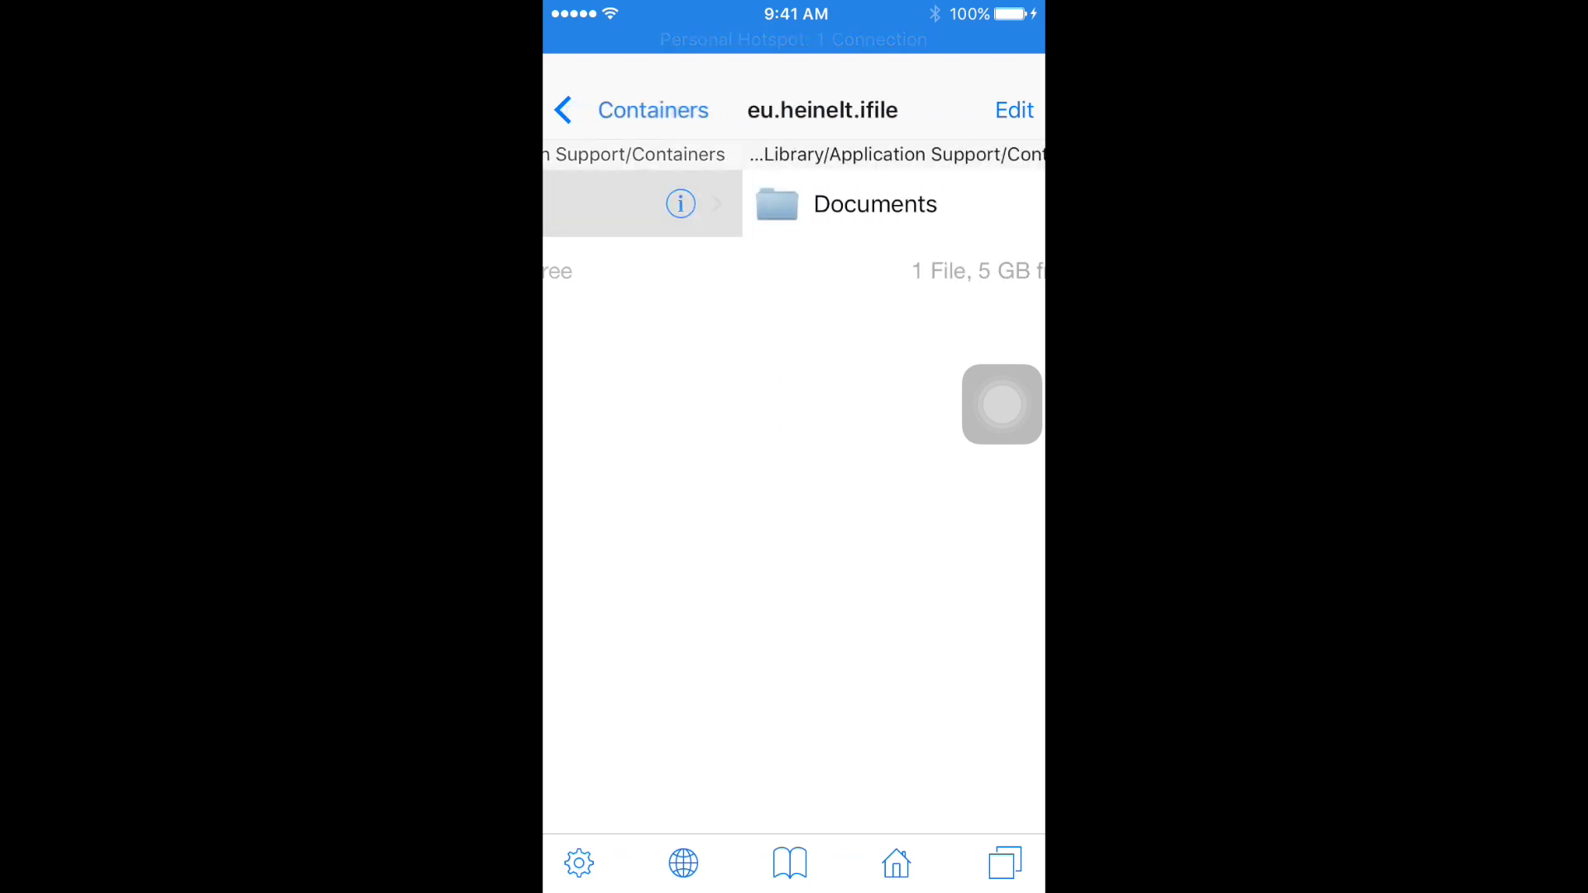
click(593, 110)
click(695, 205)
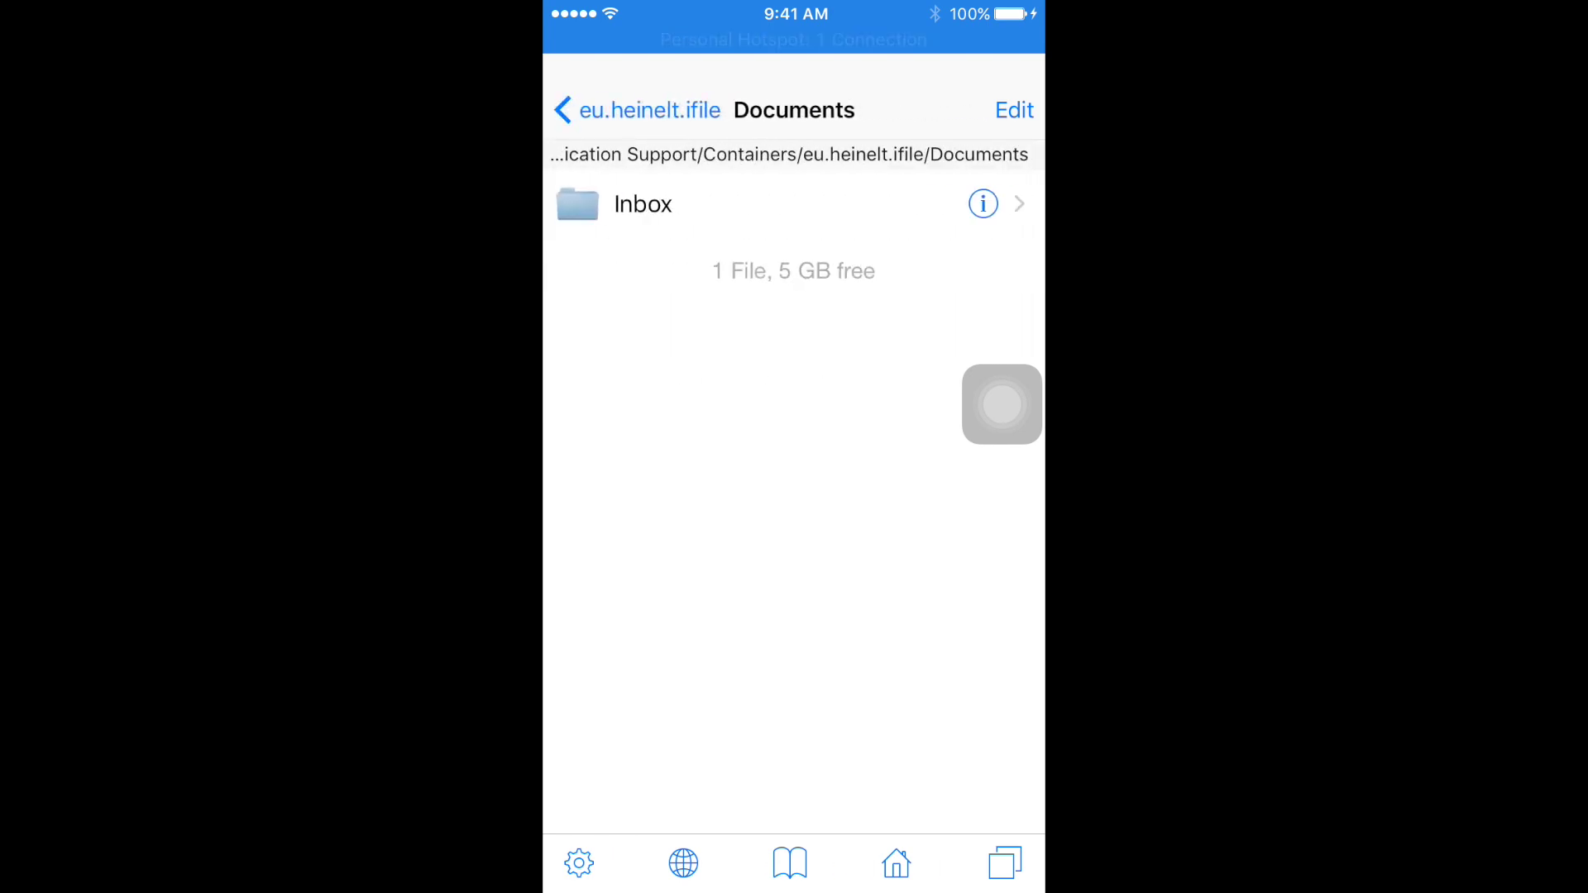
click(695, 204)
Step: Visit Library's iFile and Caches folders, then climb up through var to the root
click(593, 109)
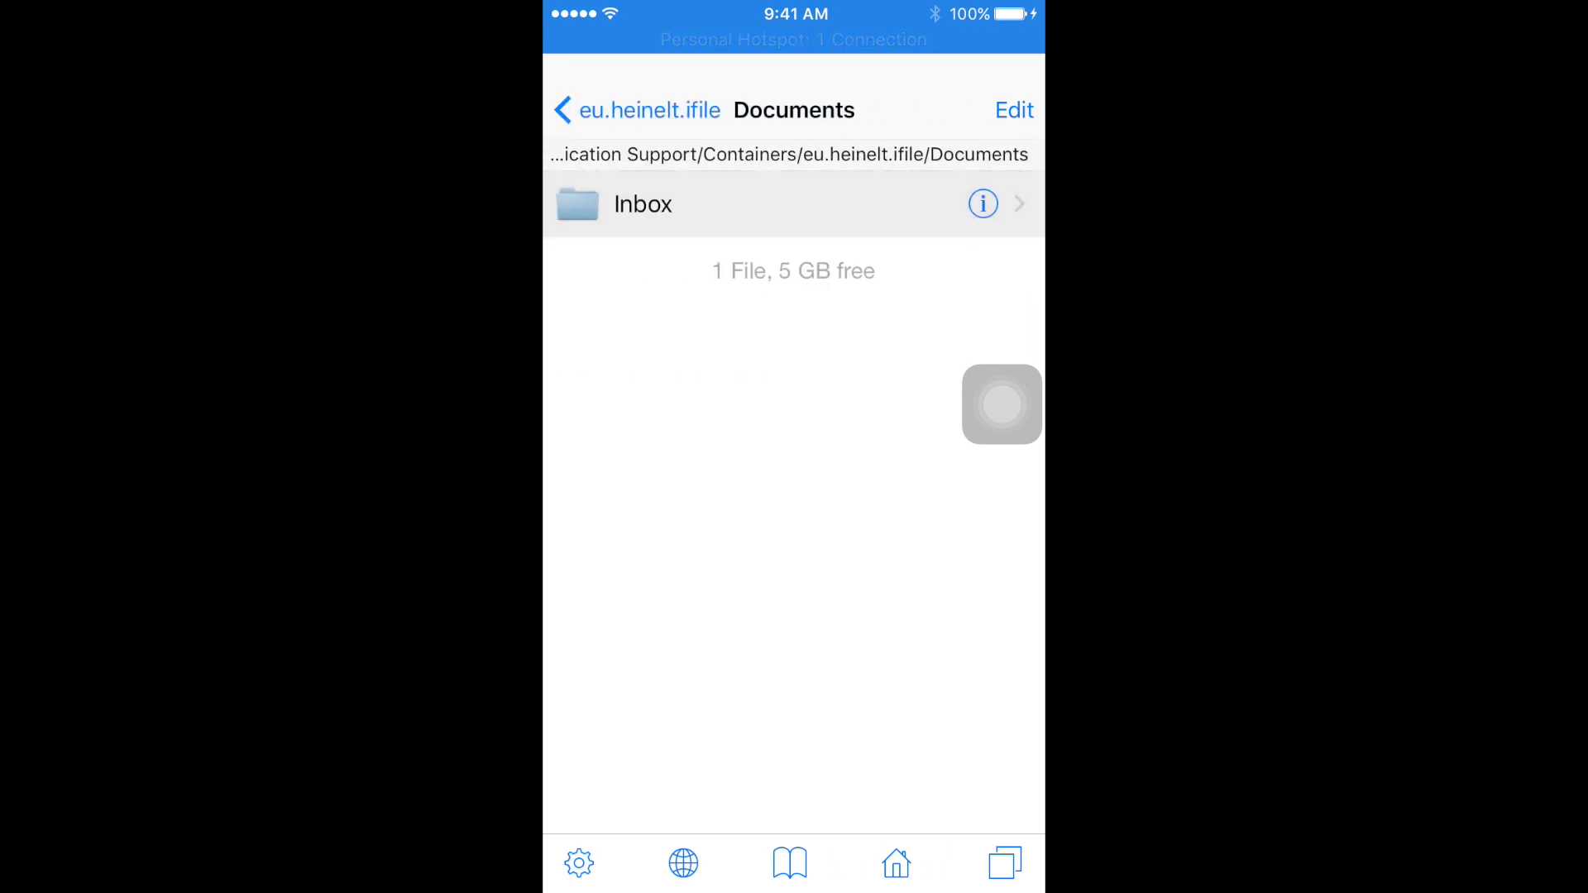
click(593, 110)
click(593, 110)
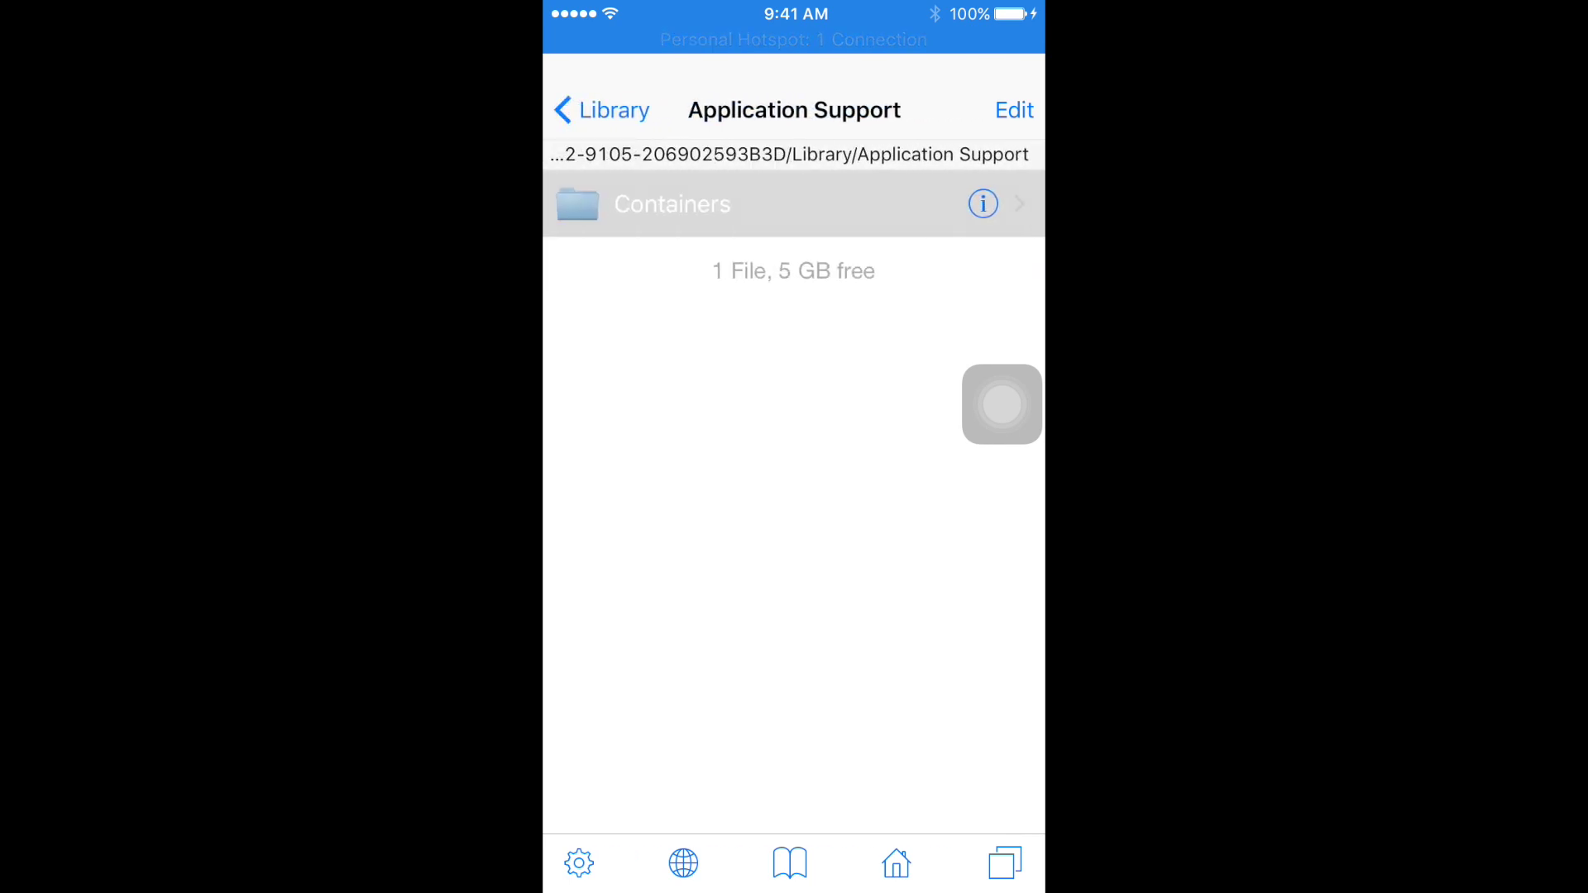
click(695, 337)
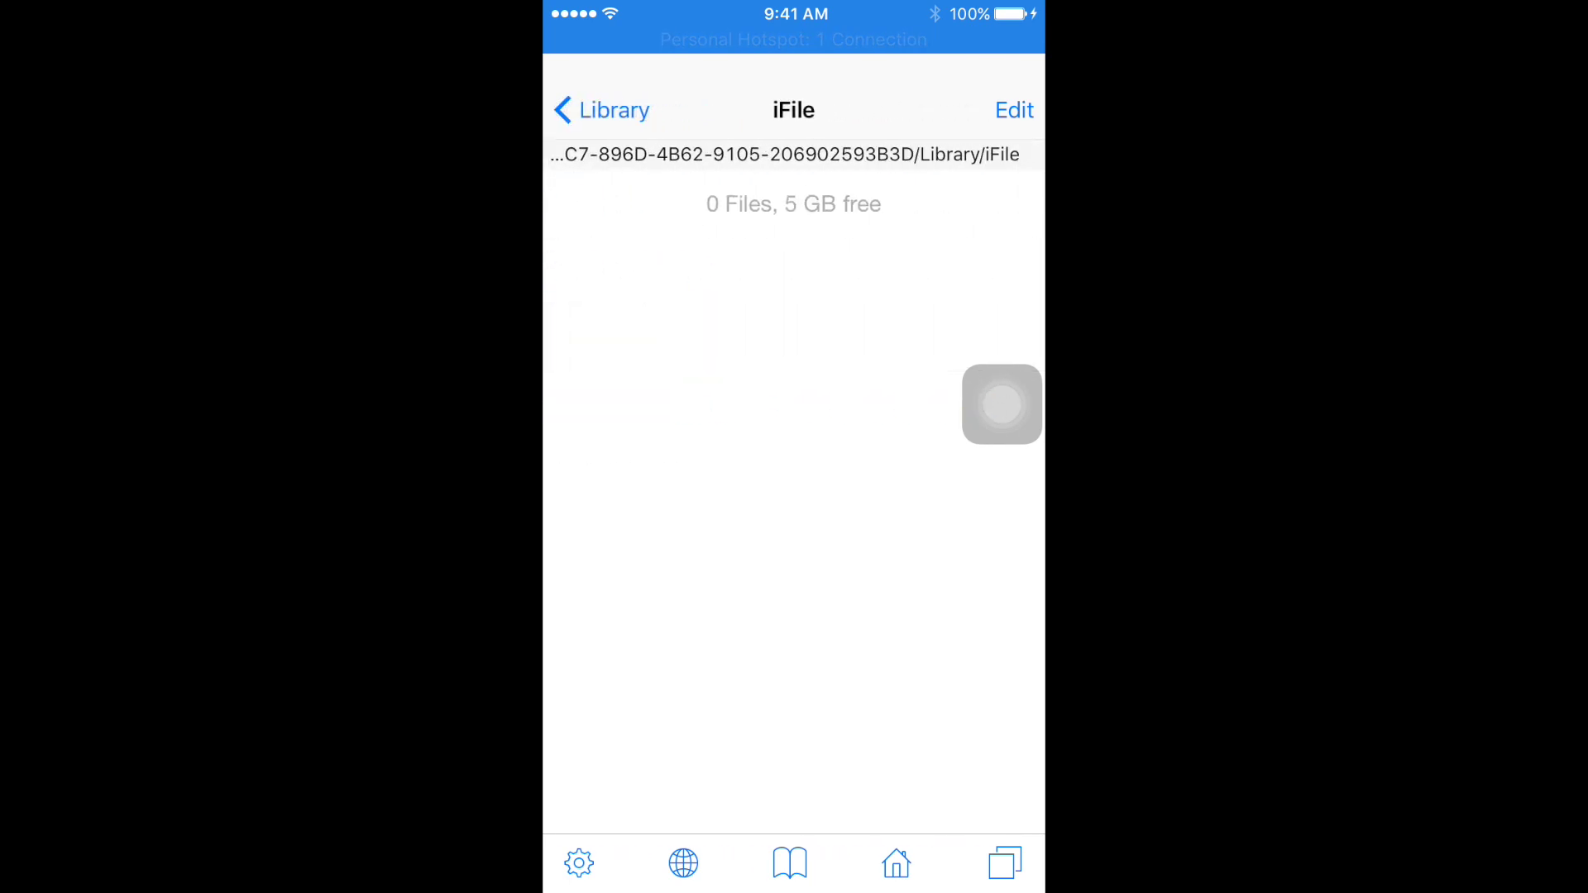
click(593, 110)
click(695, 270)
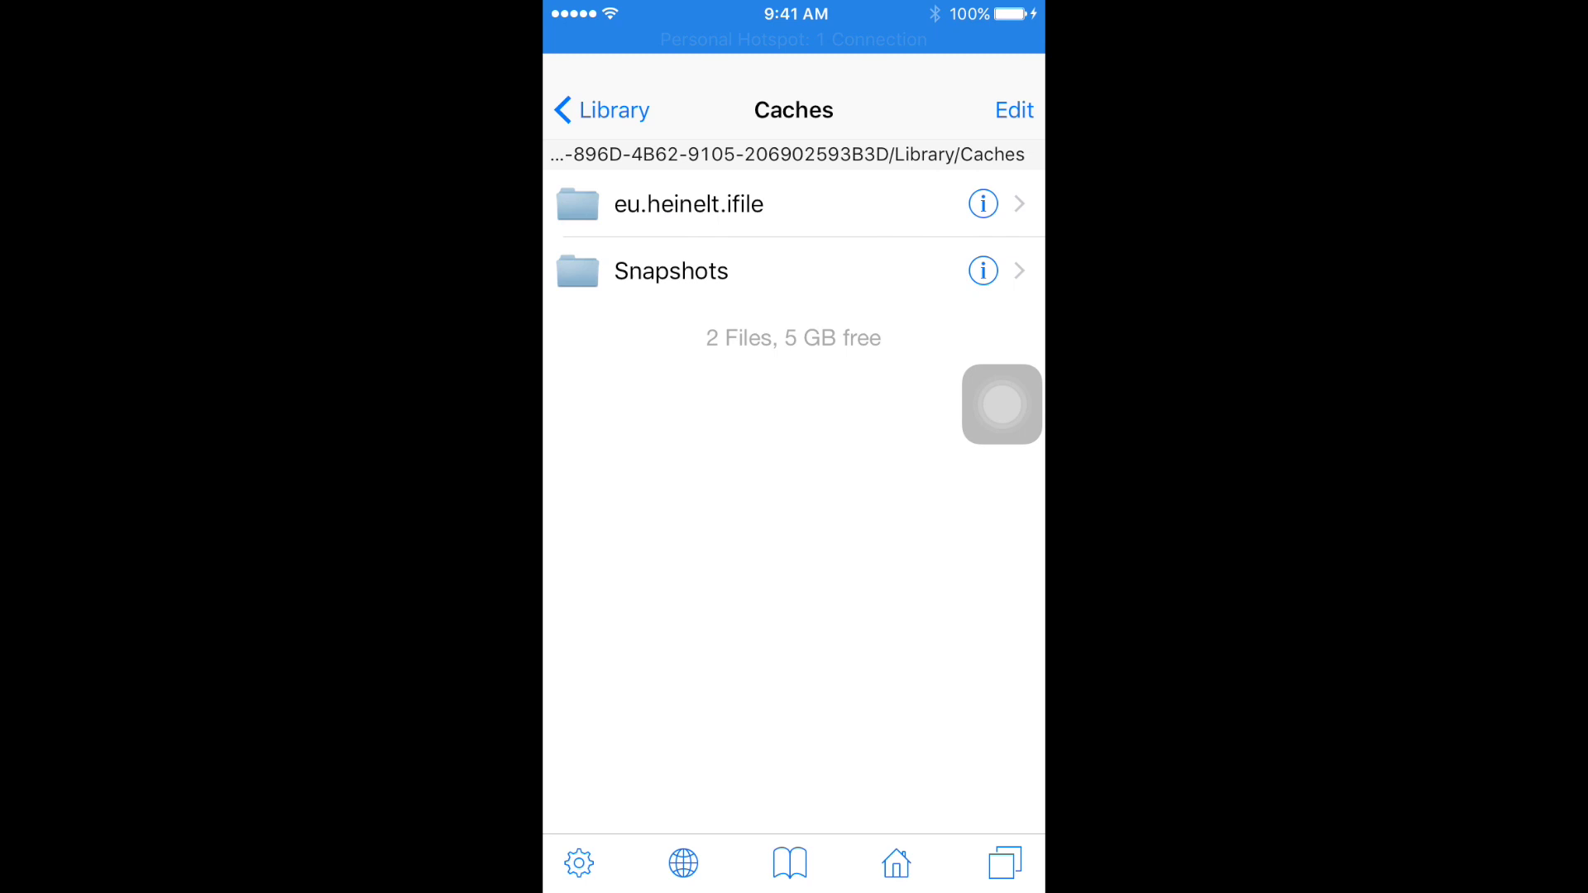
click(593, 109)
click(565, 109)
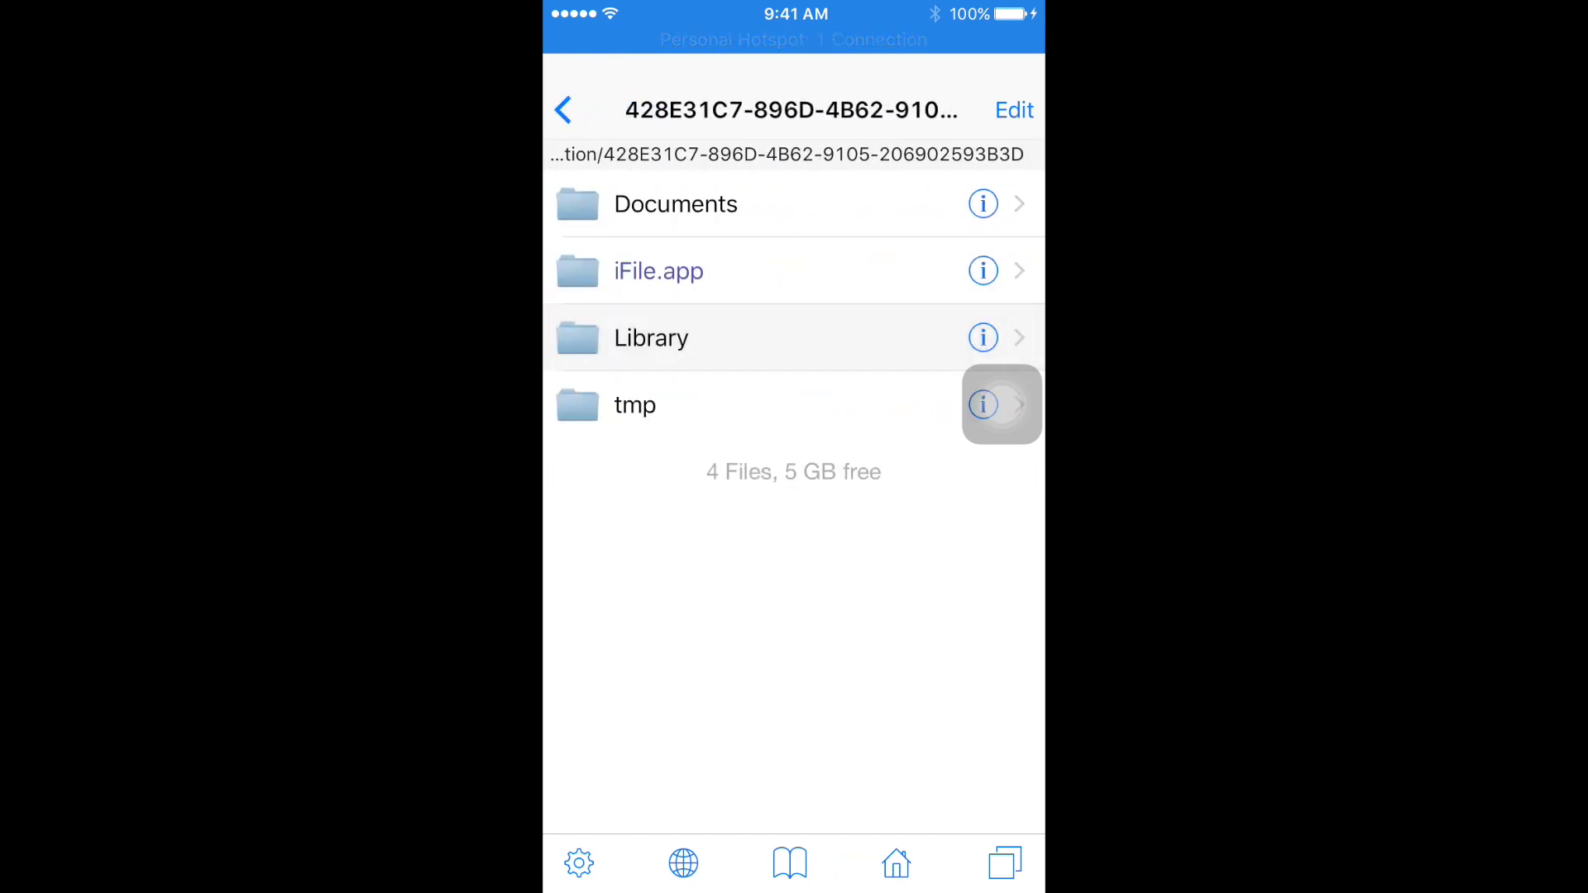
click(564, 109)
click(565, 109)
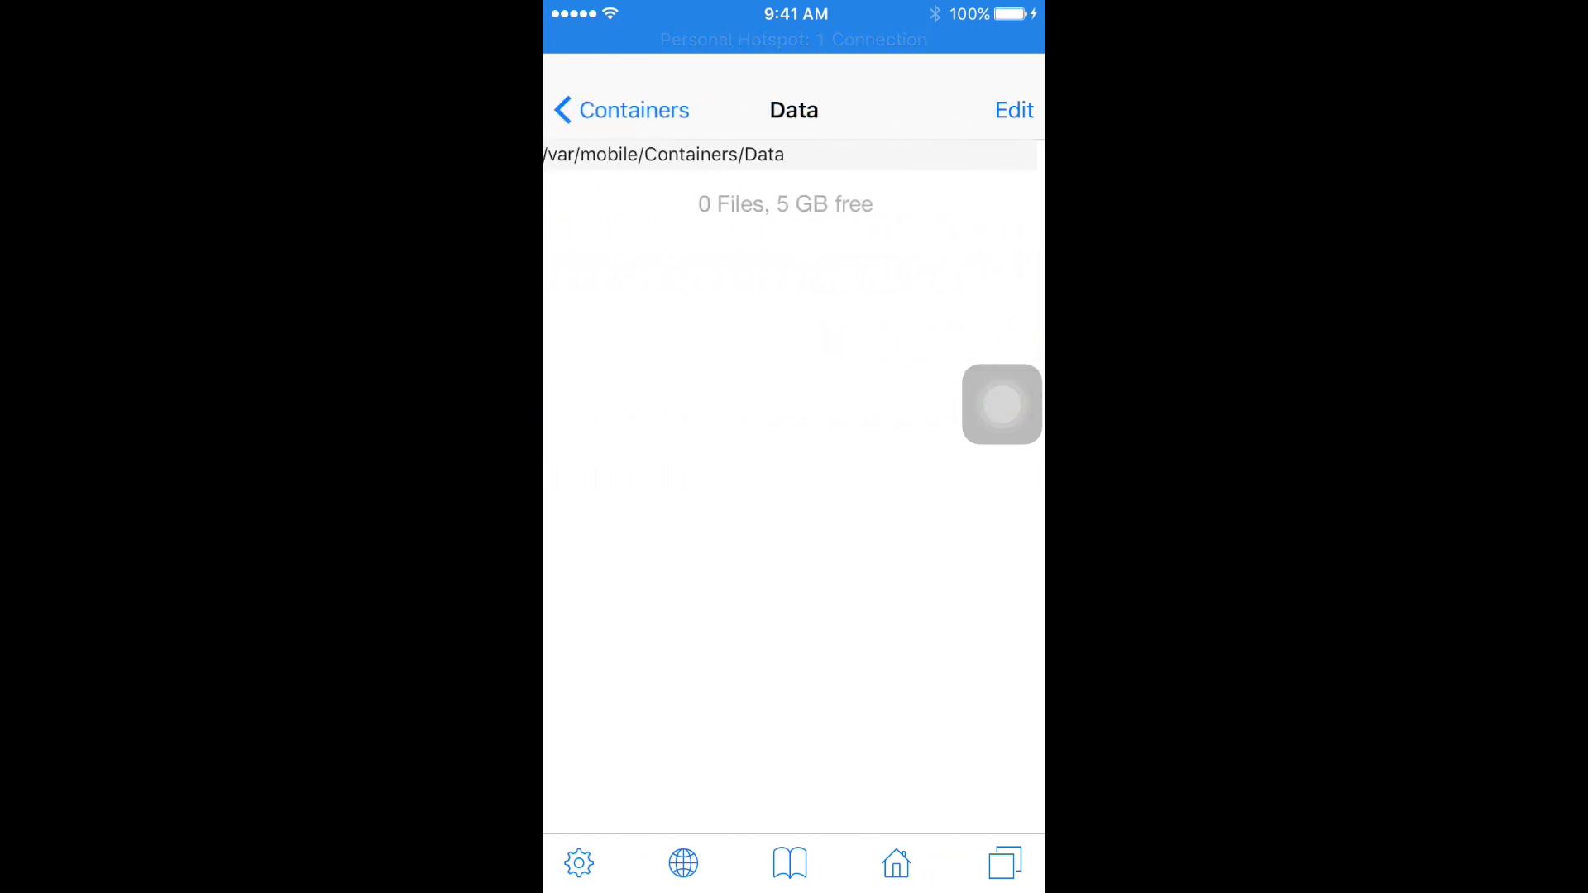
click(564, 109)
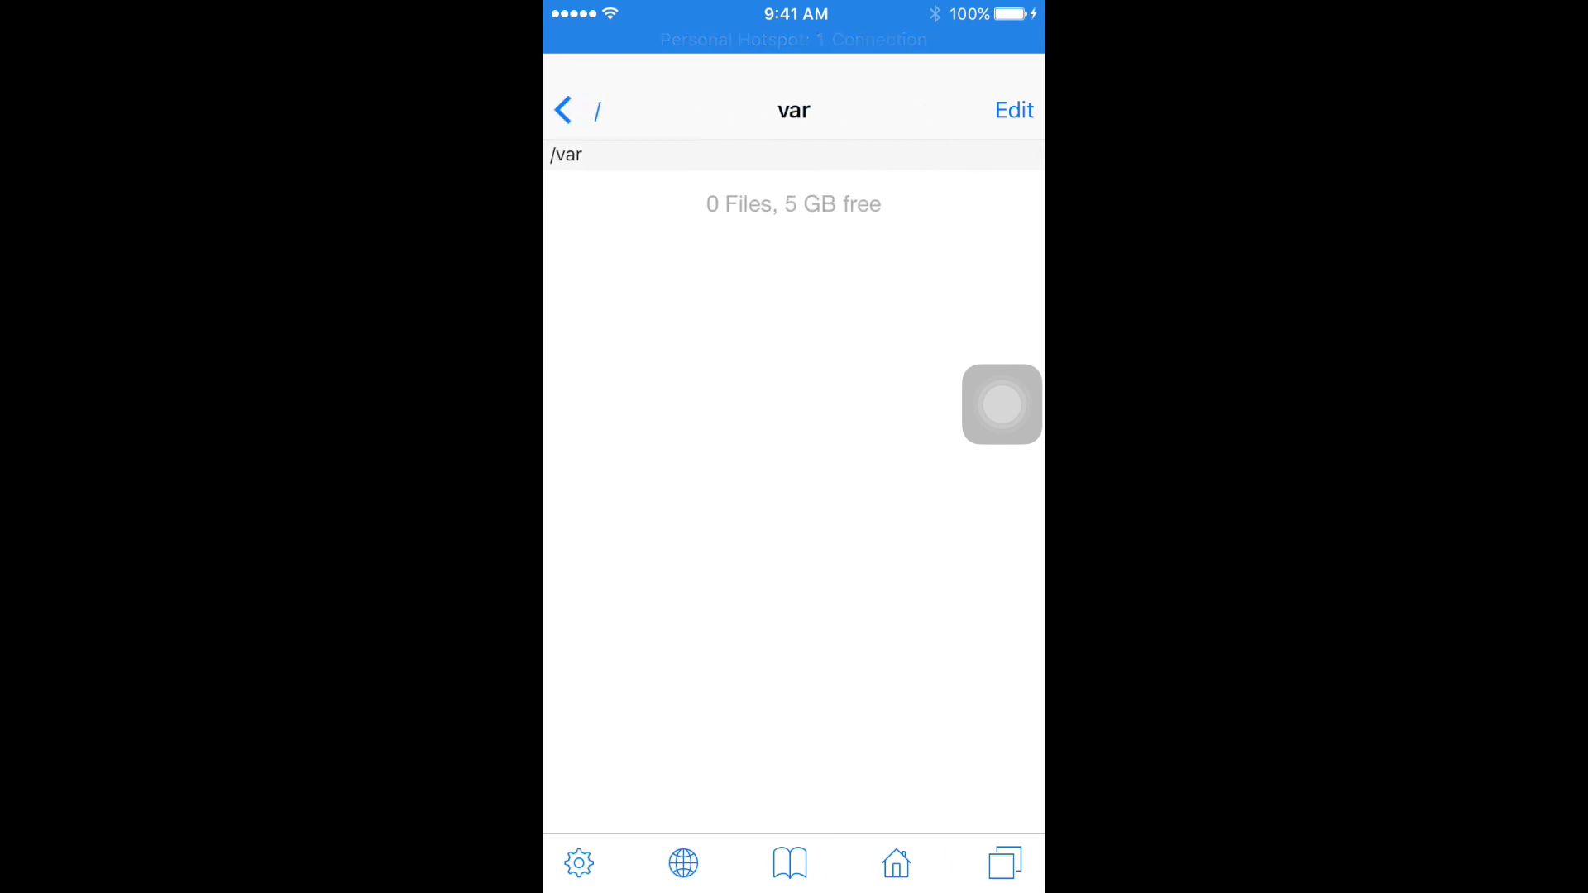
click(563, 110)
scroll(795, 522, up, 3)
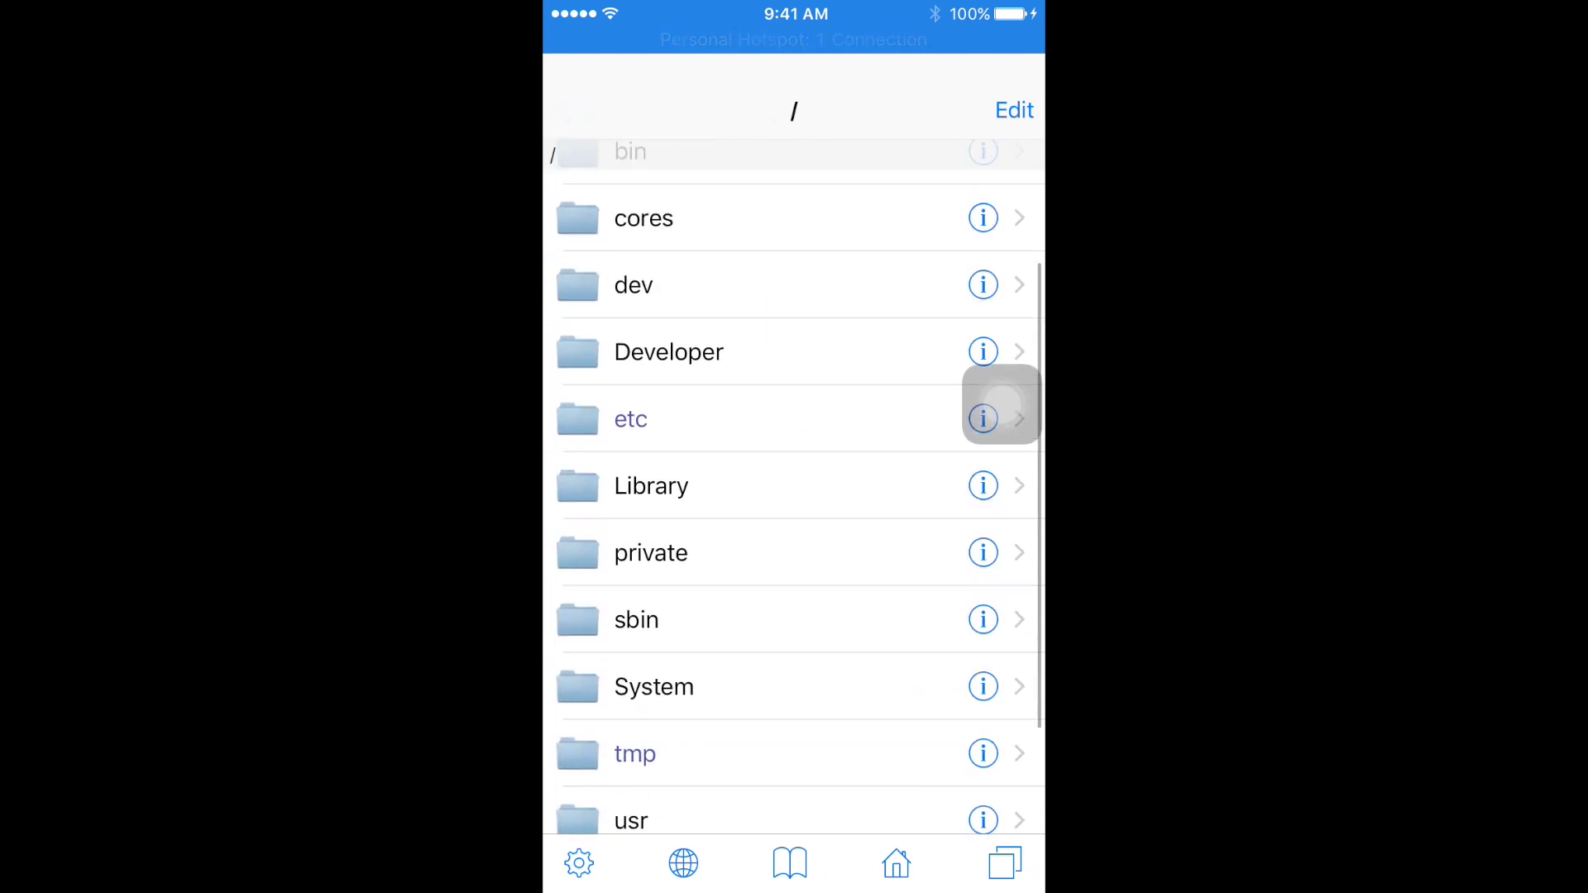
Step: Look inside the root's Applications, var, System, sbin and private folders
click(670, 266)
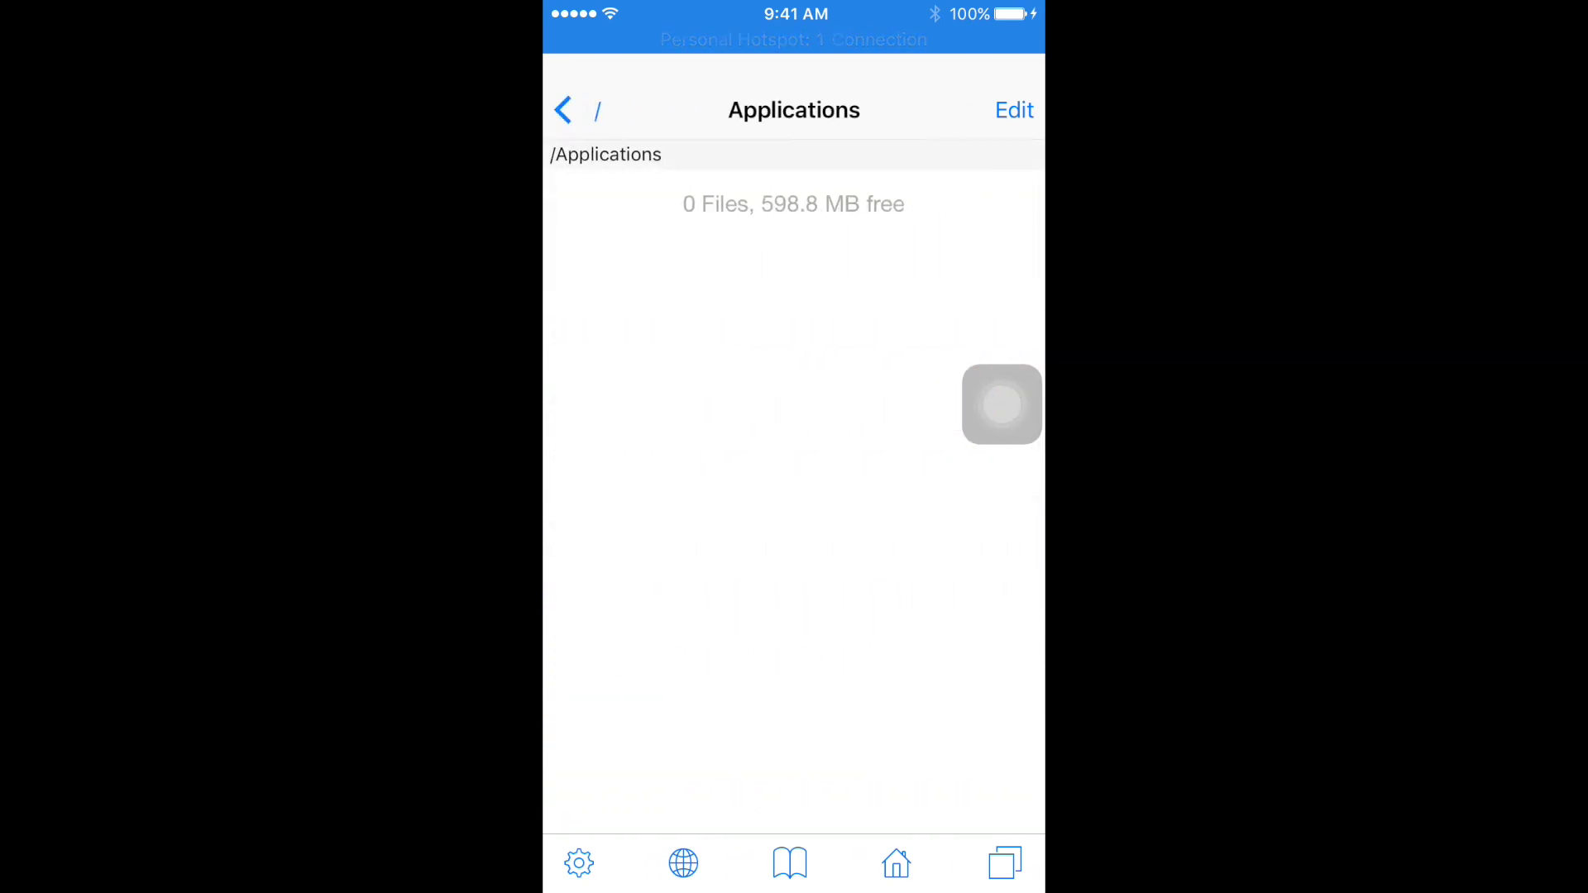
click(564, 109)
scroll(794, 496, down, 3)
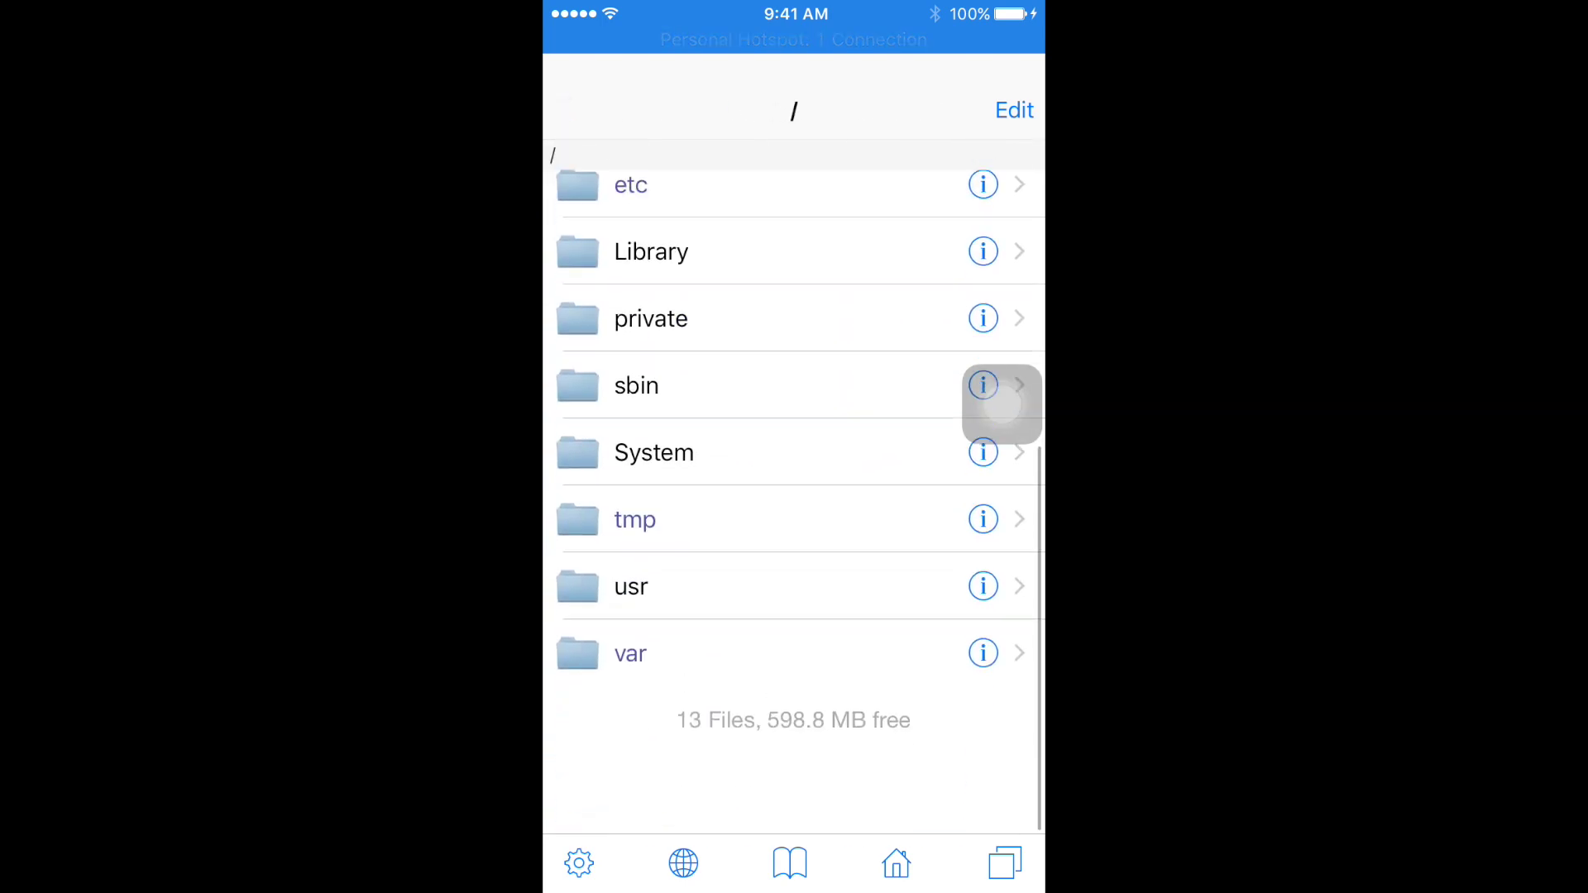
click(631, 733)
click(565, 109)
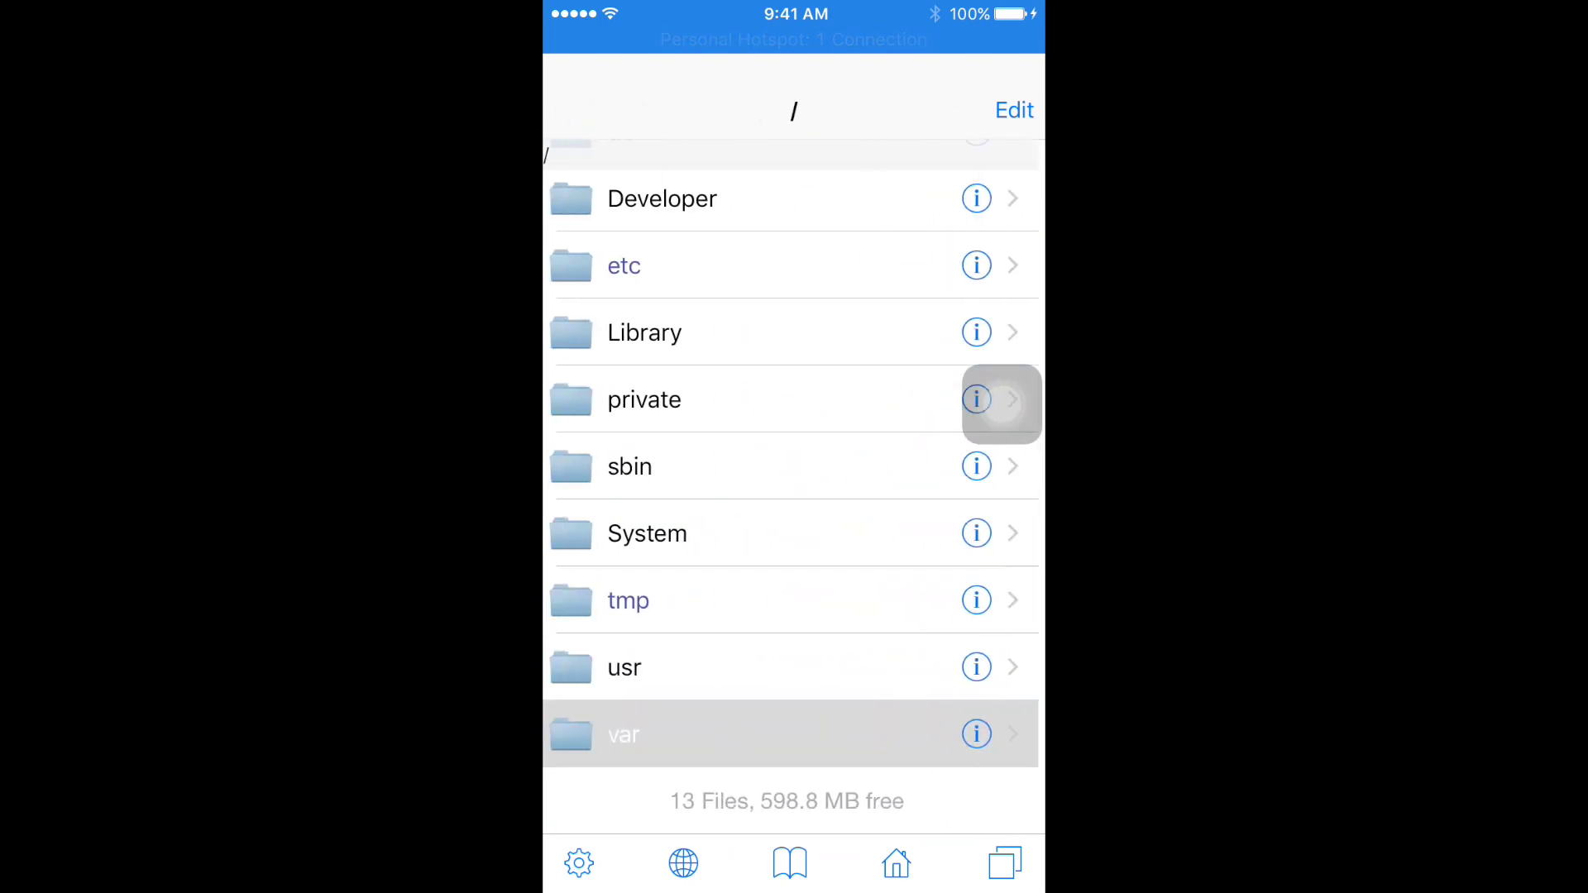
click(654, 533)
click(564, 110)
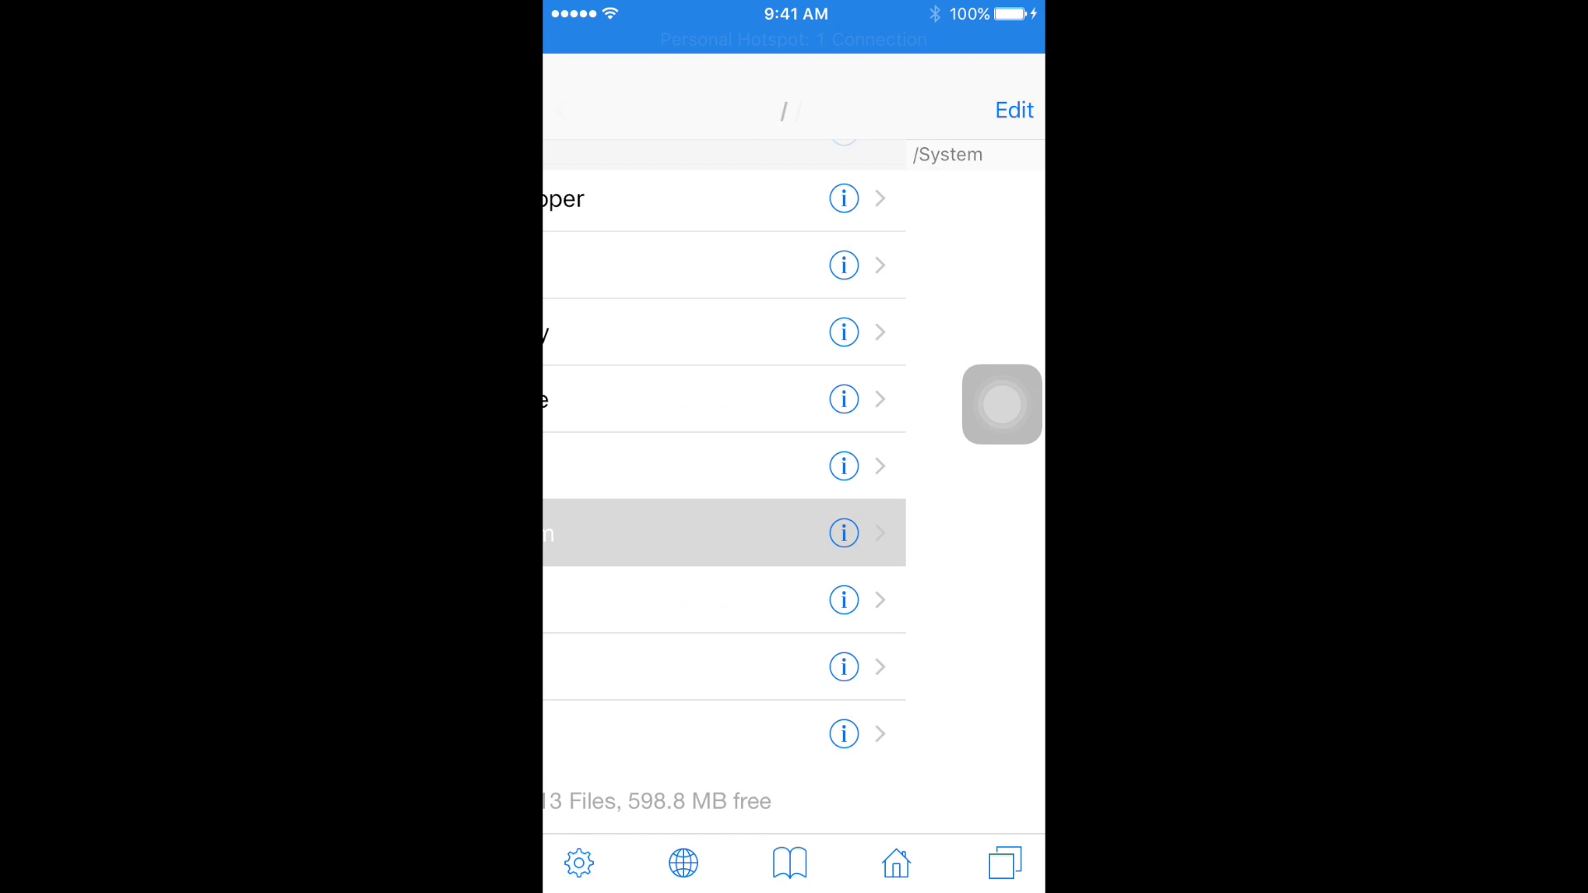
click(637, 467)
click(565, 109)
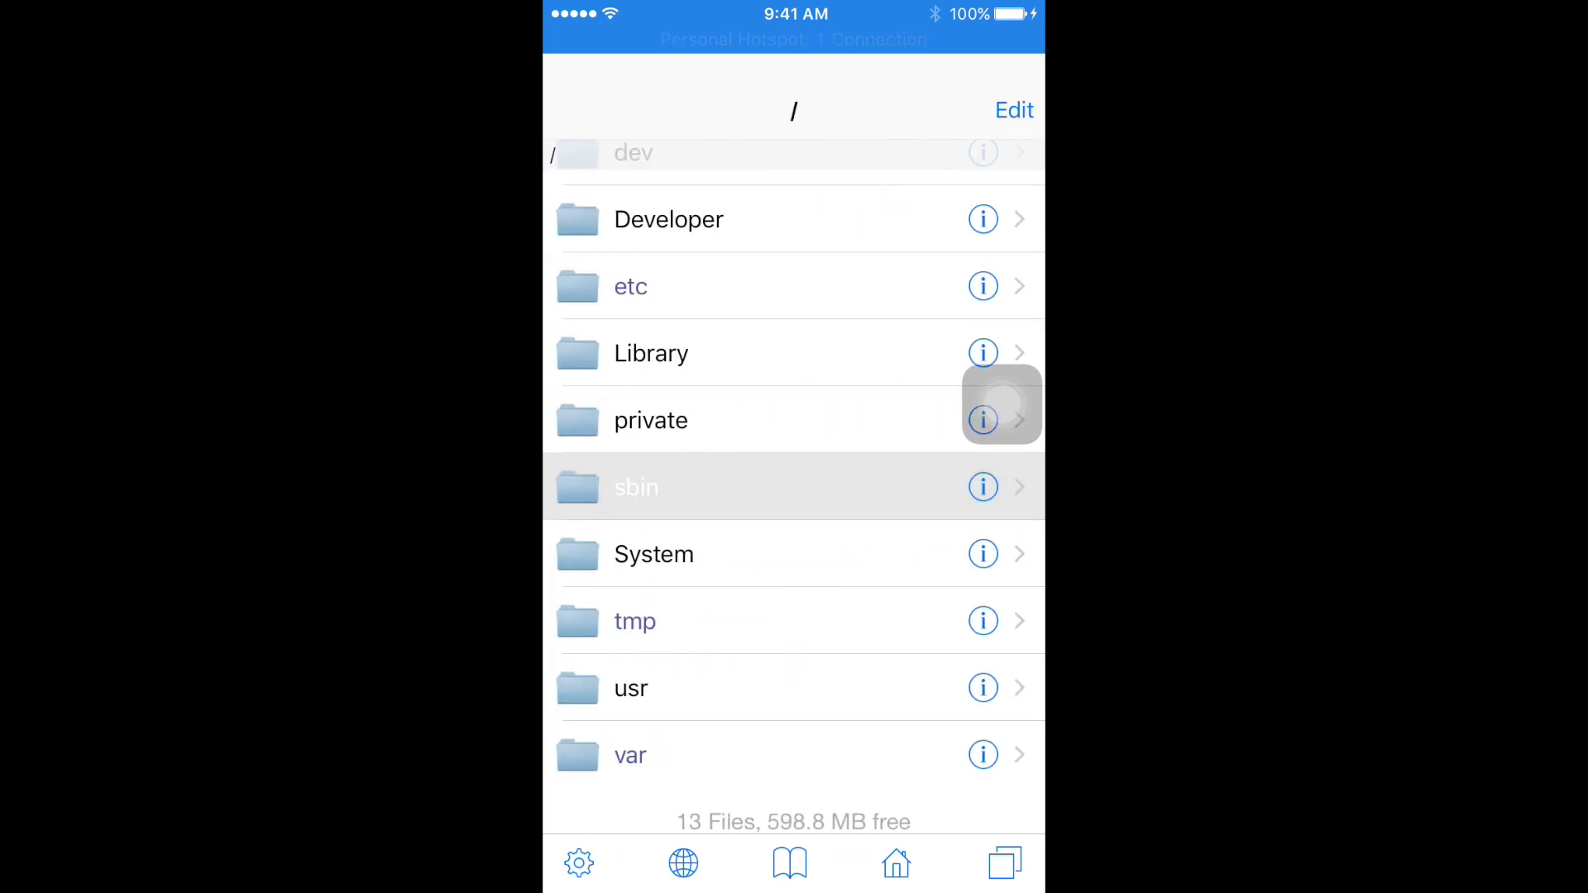
click(650, 400)
click(564, 110)
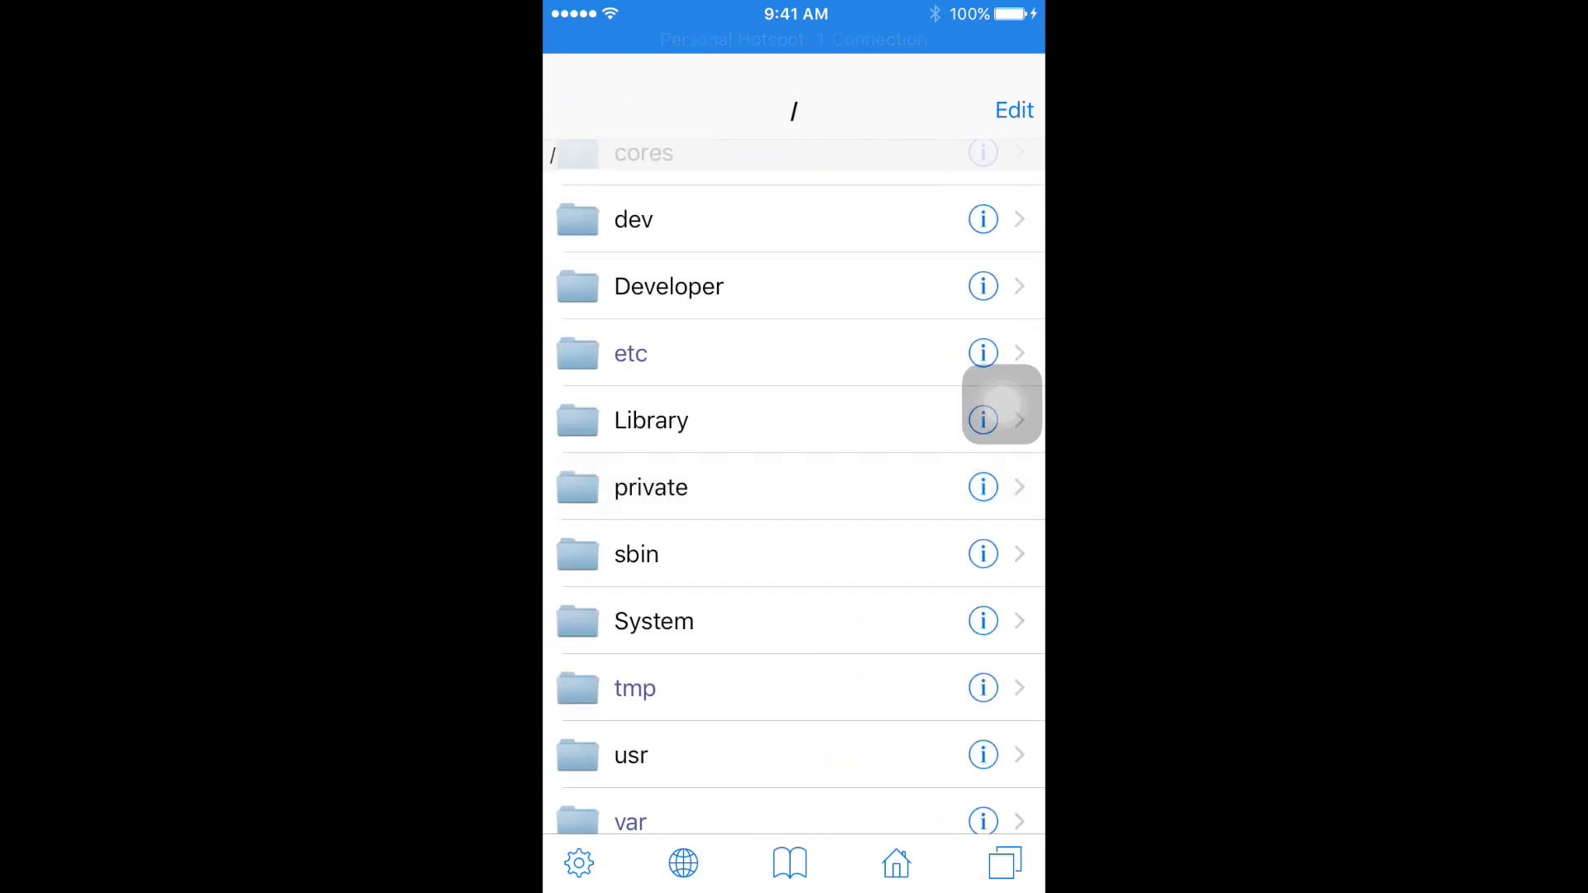
Step: Look inside the root's Library, Developer, etc, dev and Applications folders
click(645, 418)
click(564, 110)
click(638, 353)
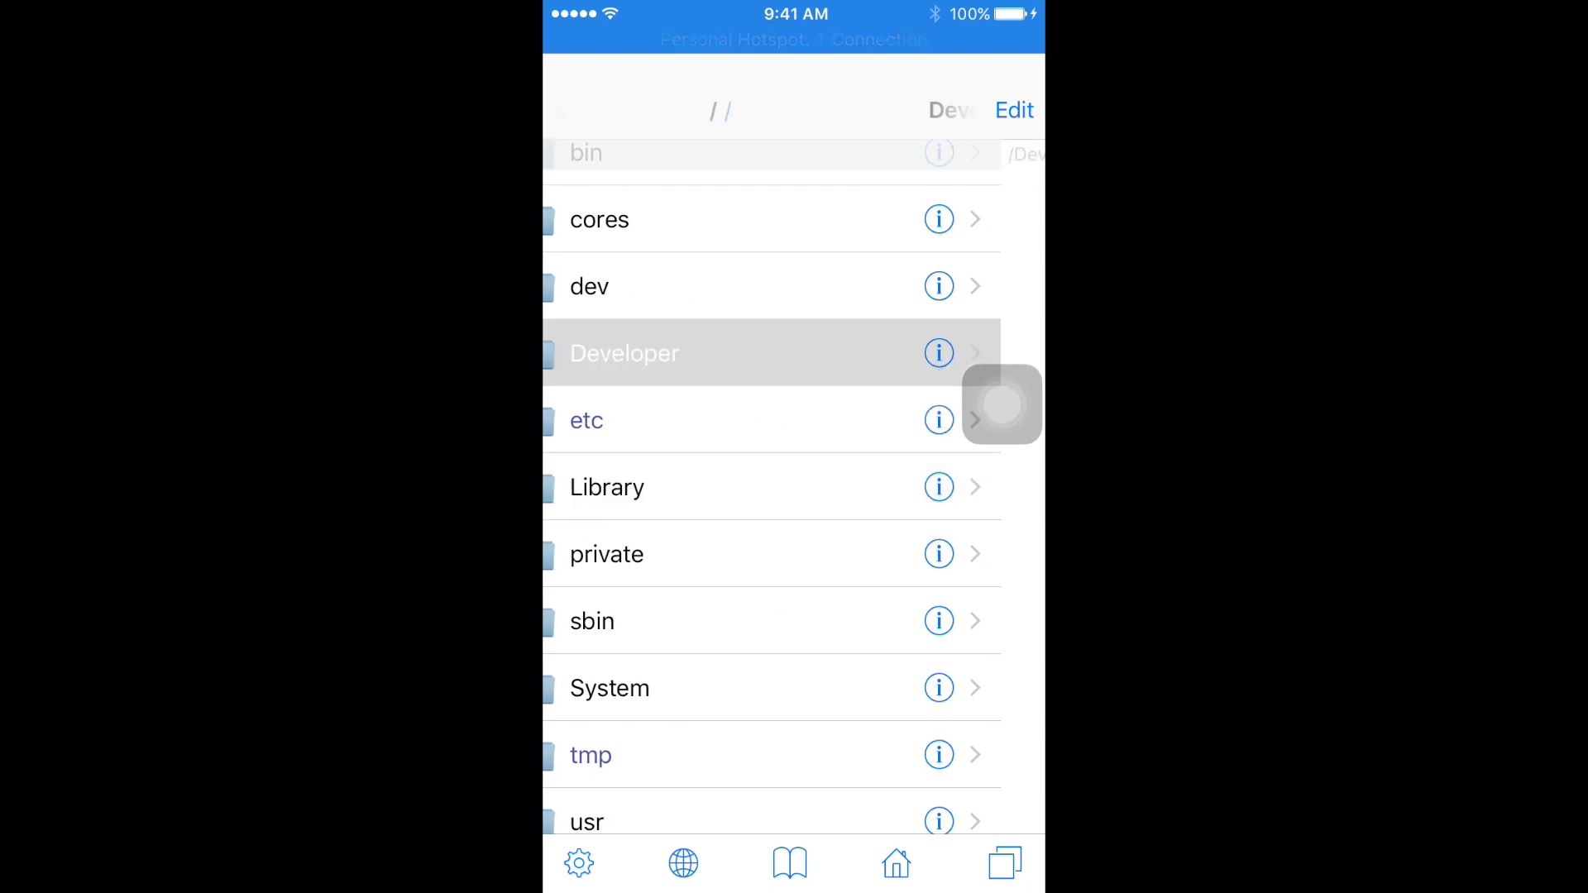
click(565, 110)
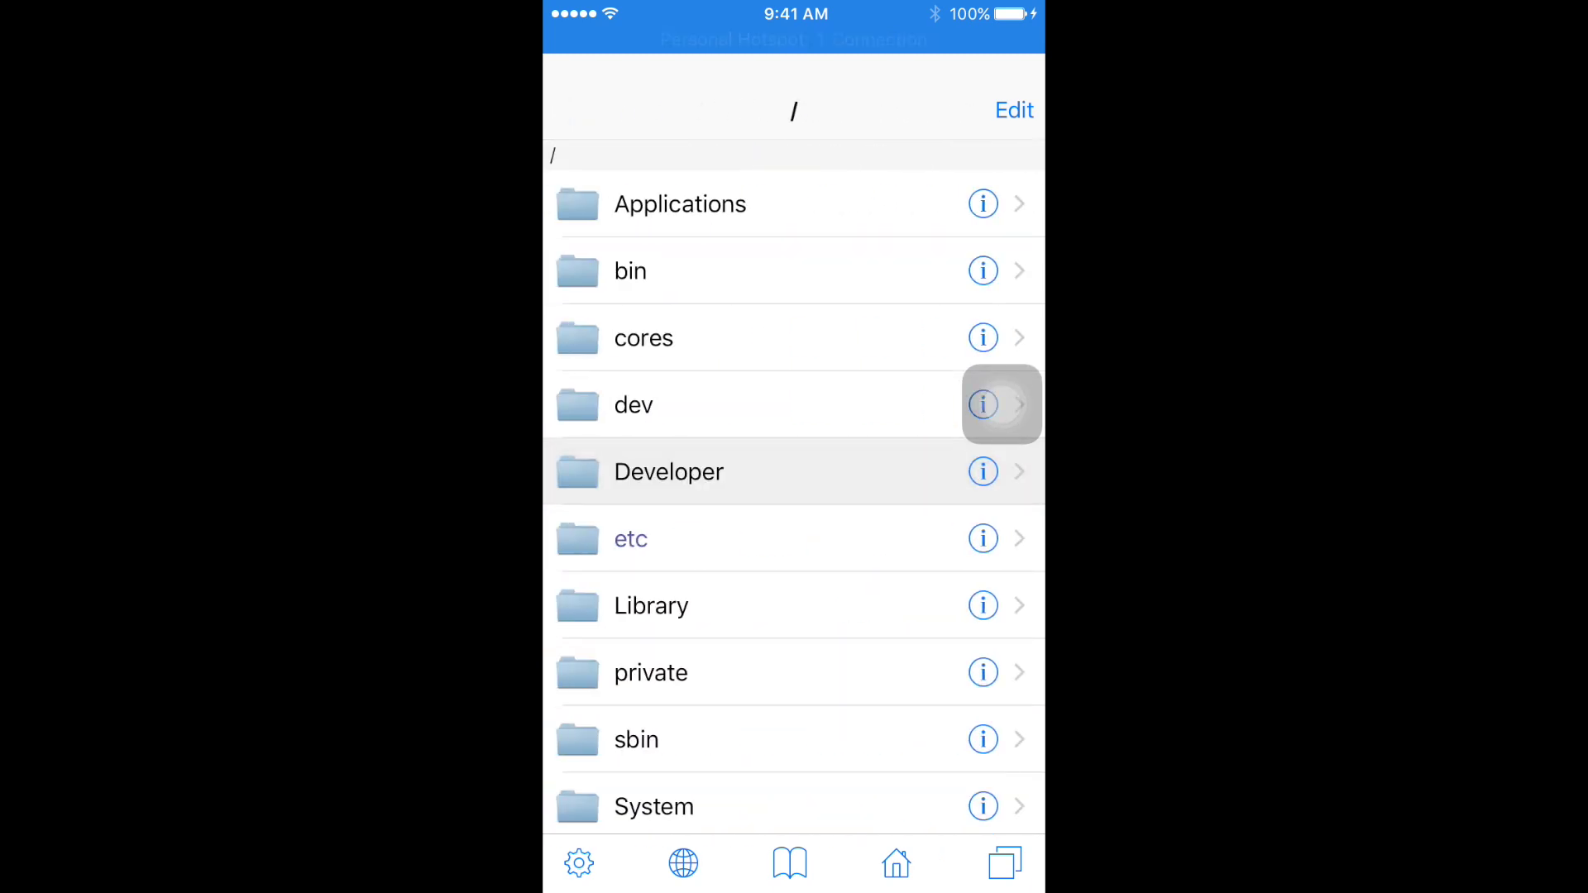
click(630, 537)
click(564, 110)
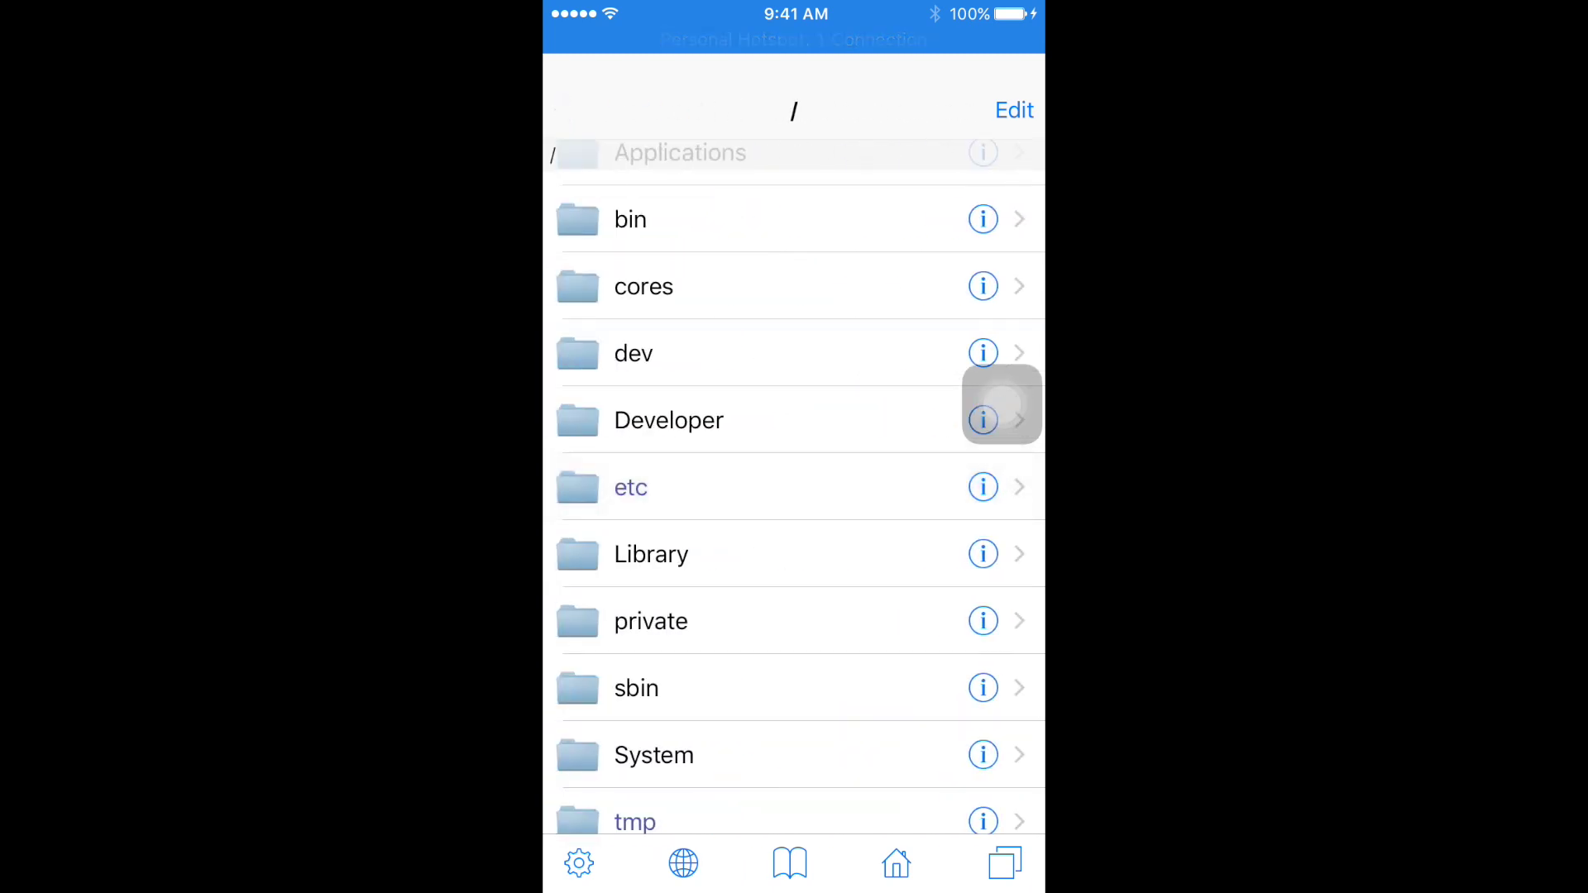
click(646, 420)
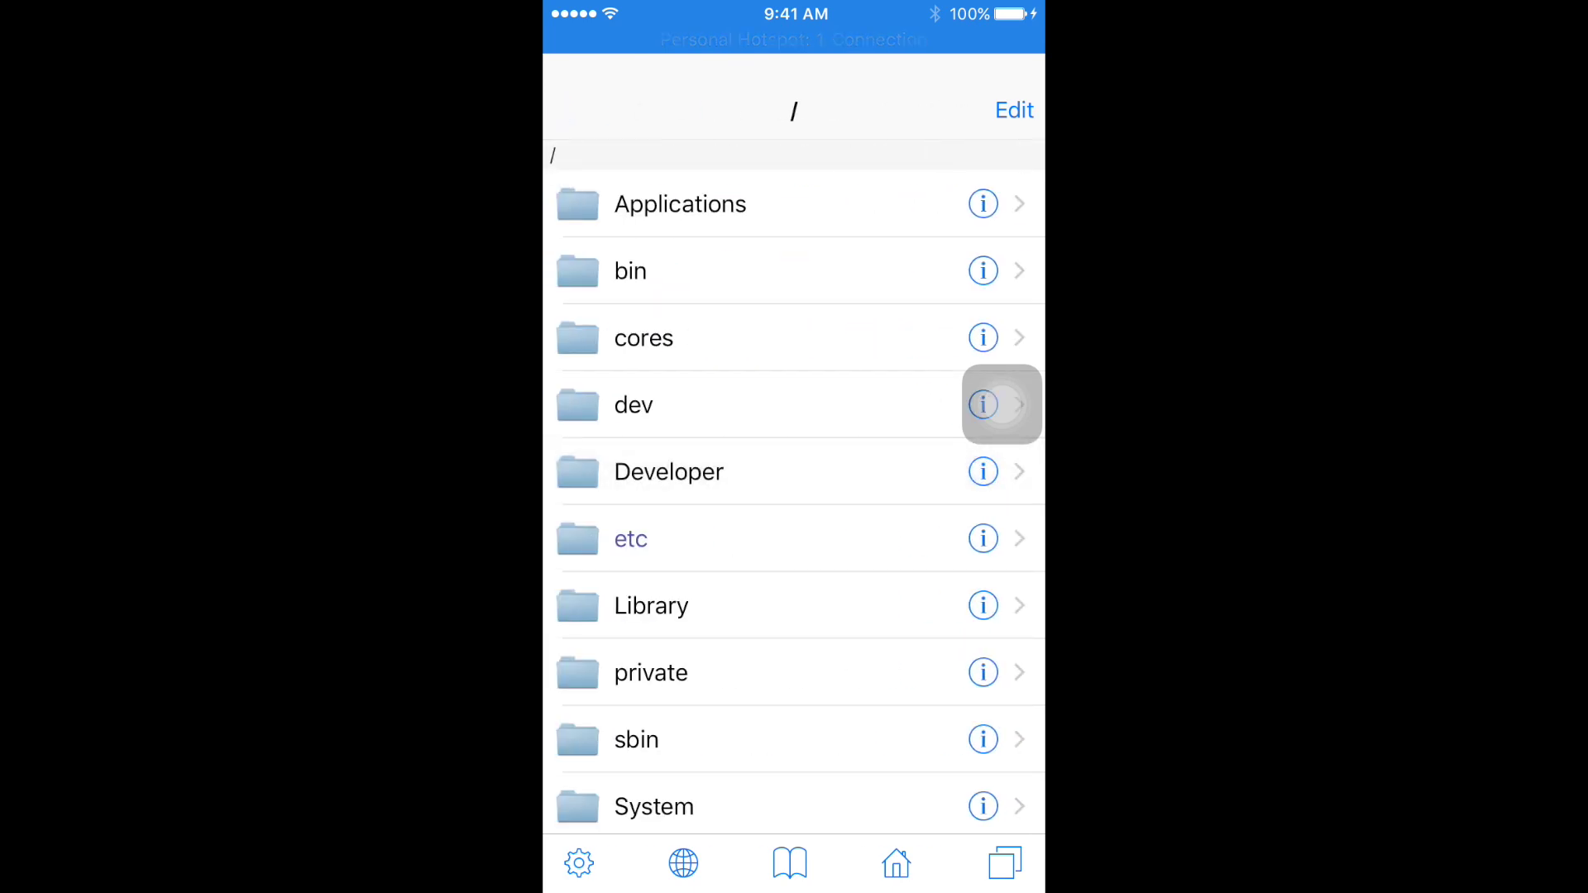
click(658, 402)
click(564, 109)
click(669, 202)
click(564, 109)
scroll(793, 496, down, 5)
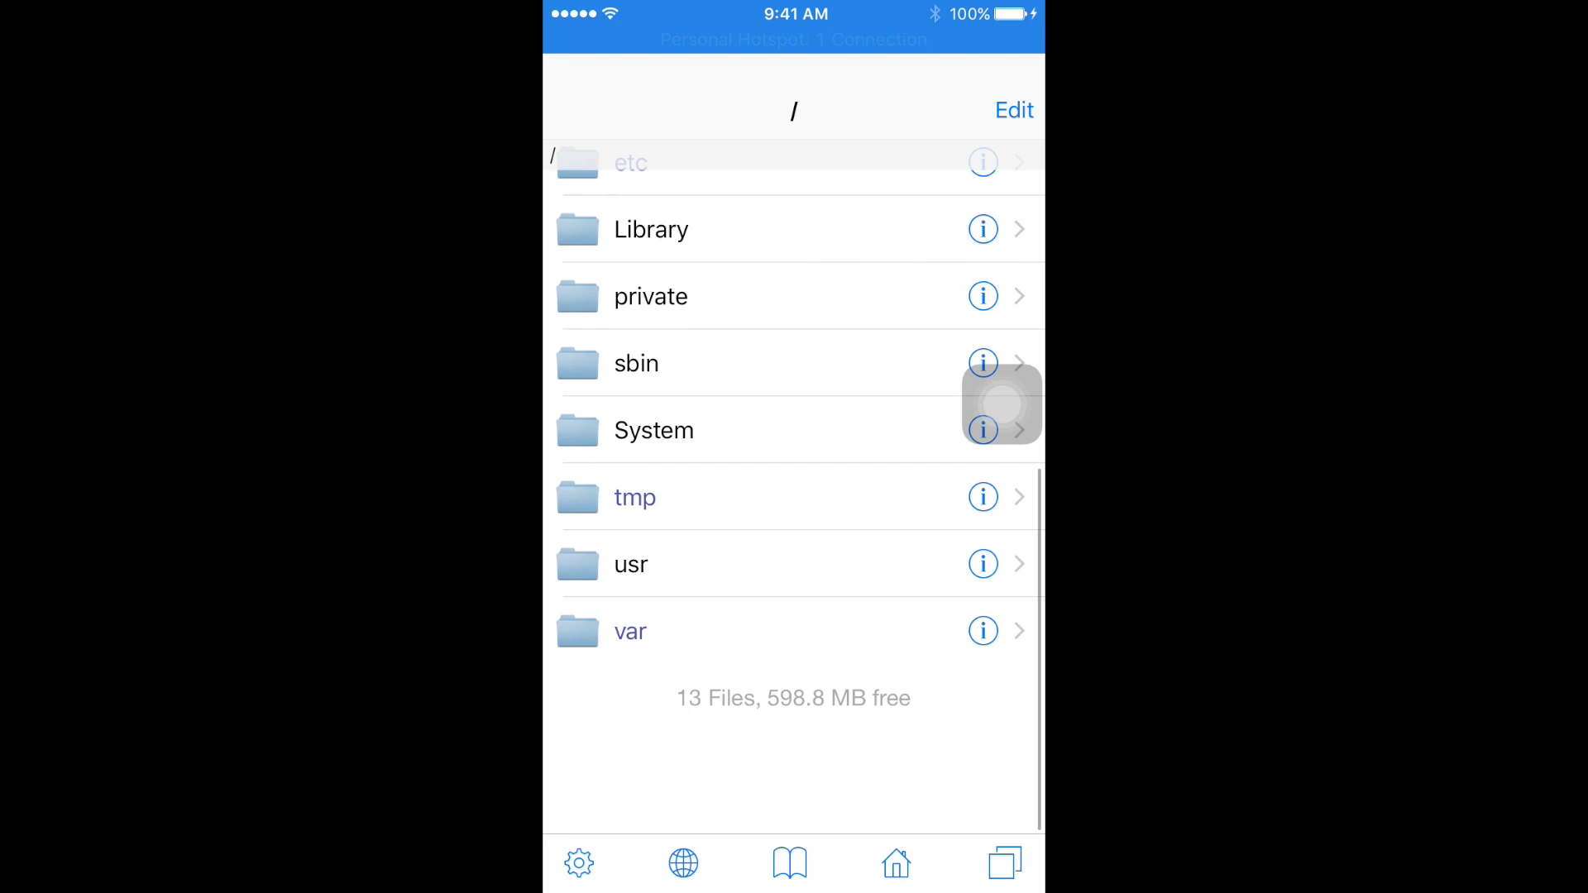
Step: Switch on Hidden Files in the File Manager preferences and close them
click(579, 862)
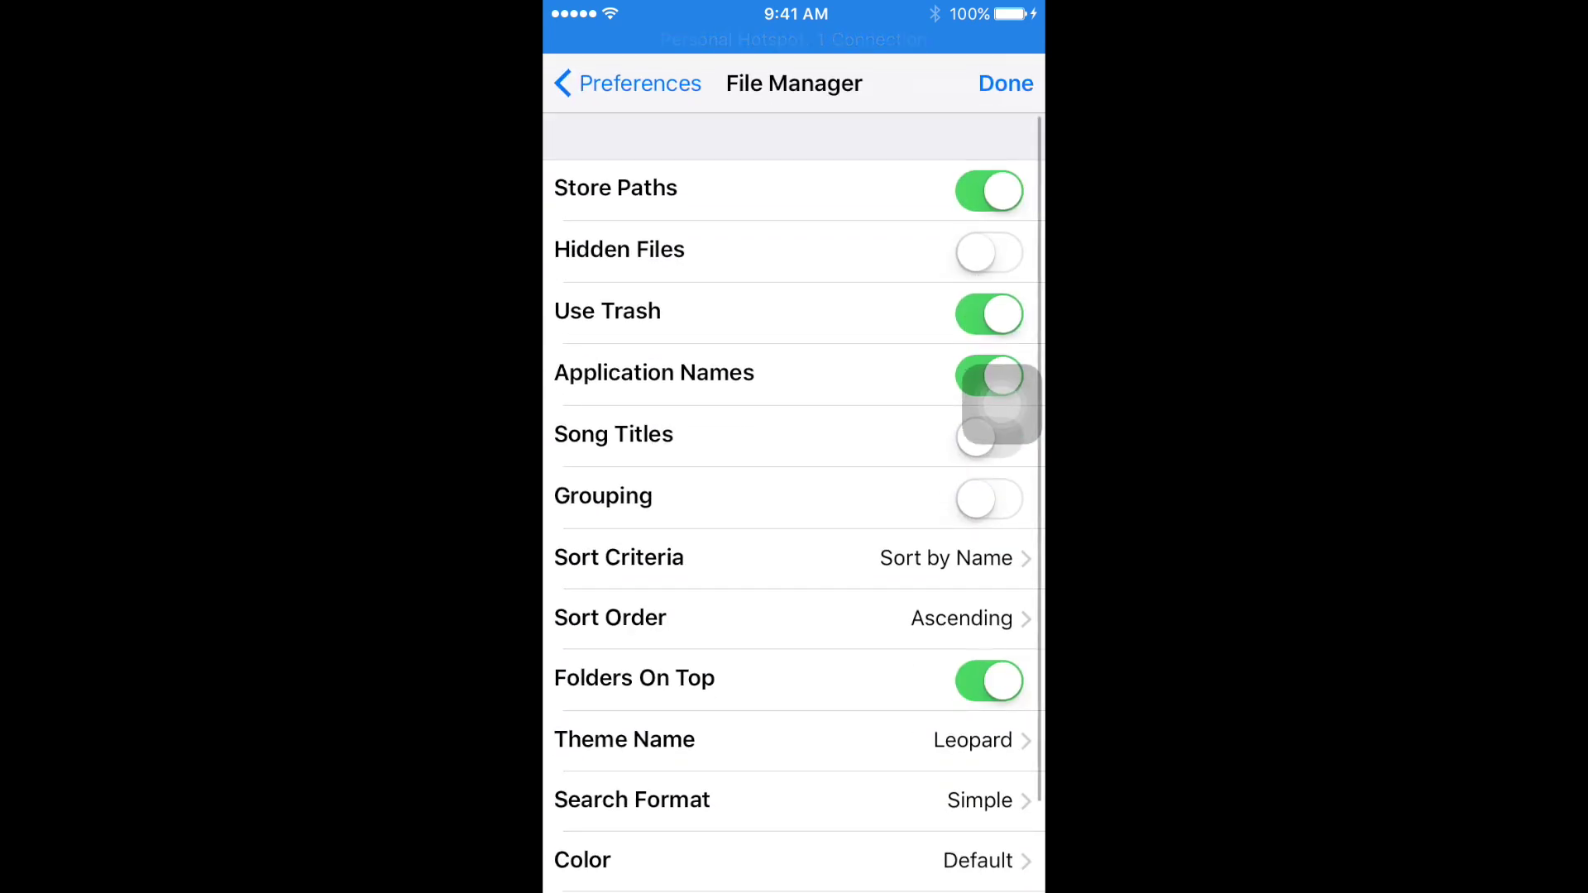
scroll(794, 497, down, 1)
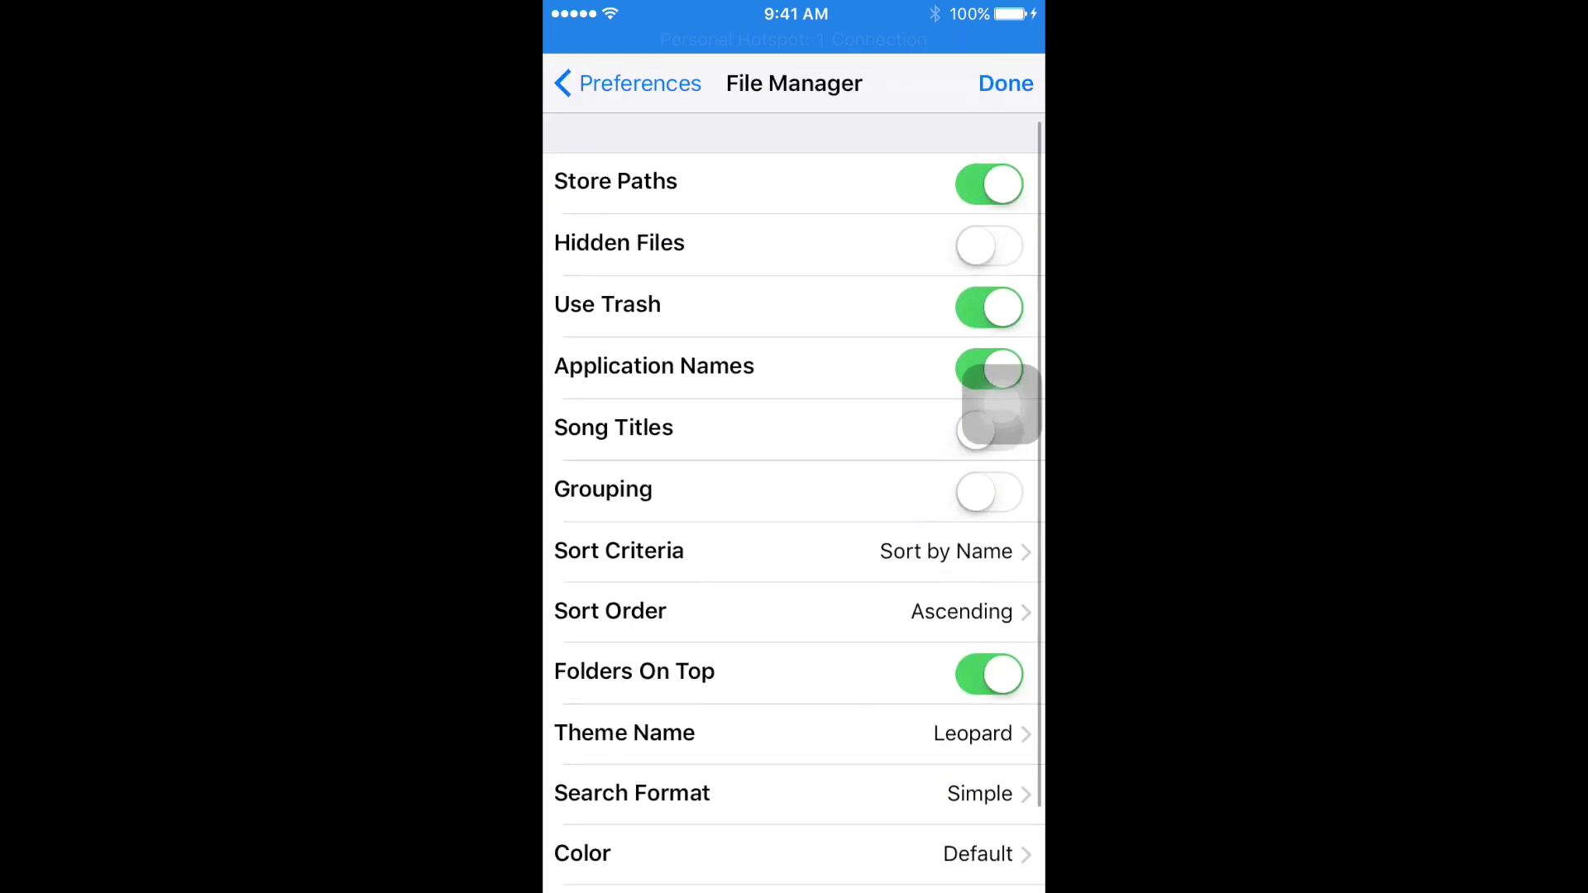
click(989, 232)
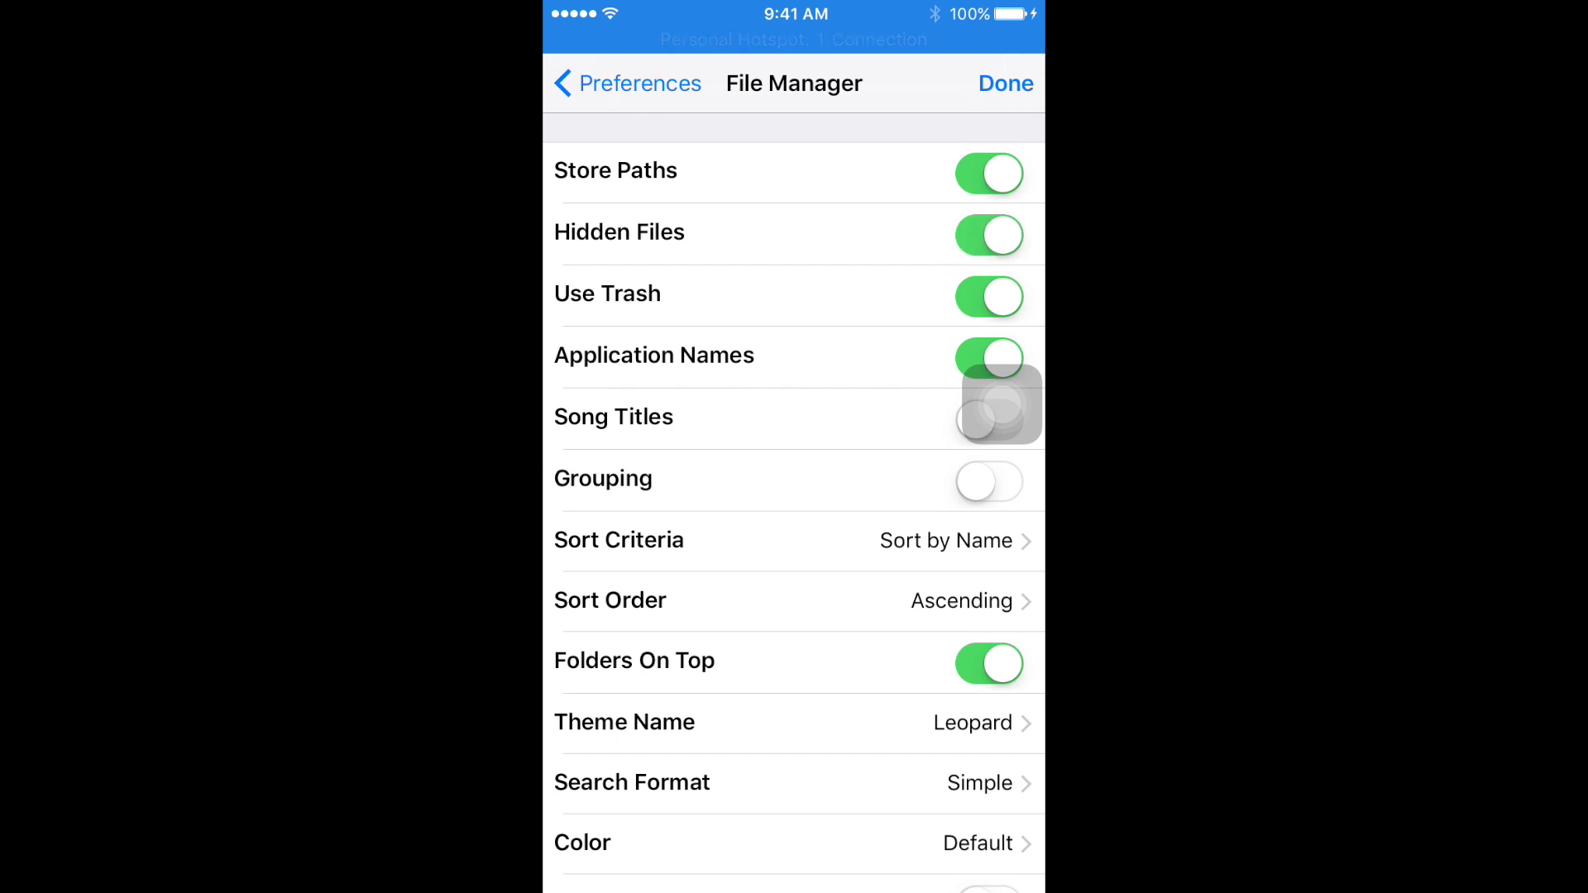
click(1005, 83)
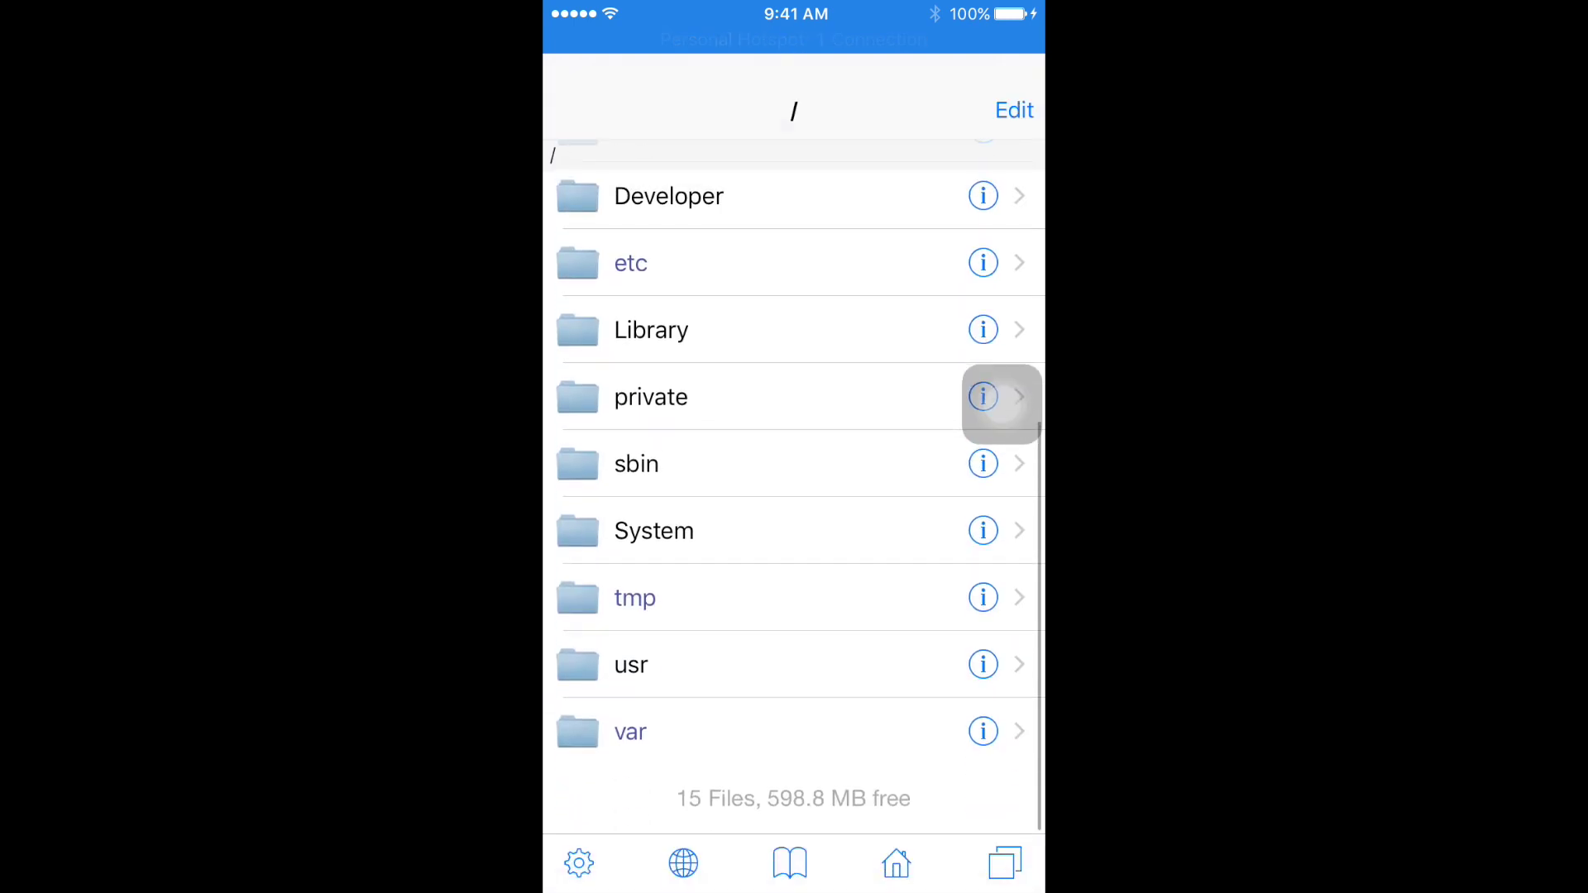
click(631, 731)
click(562, 110)
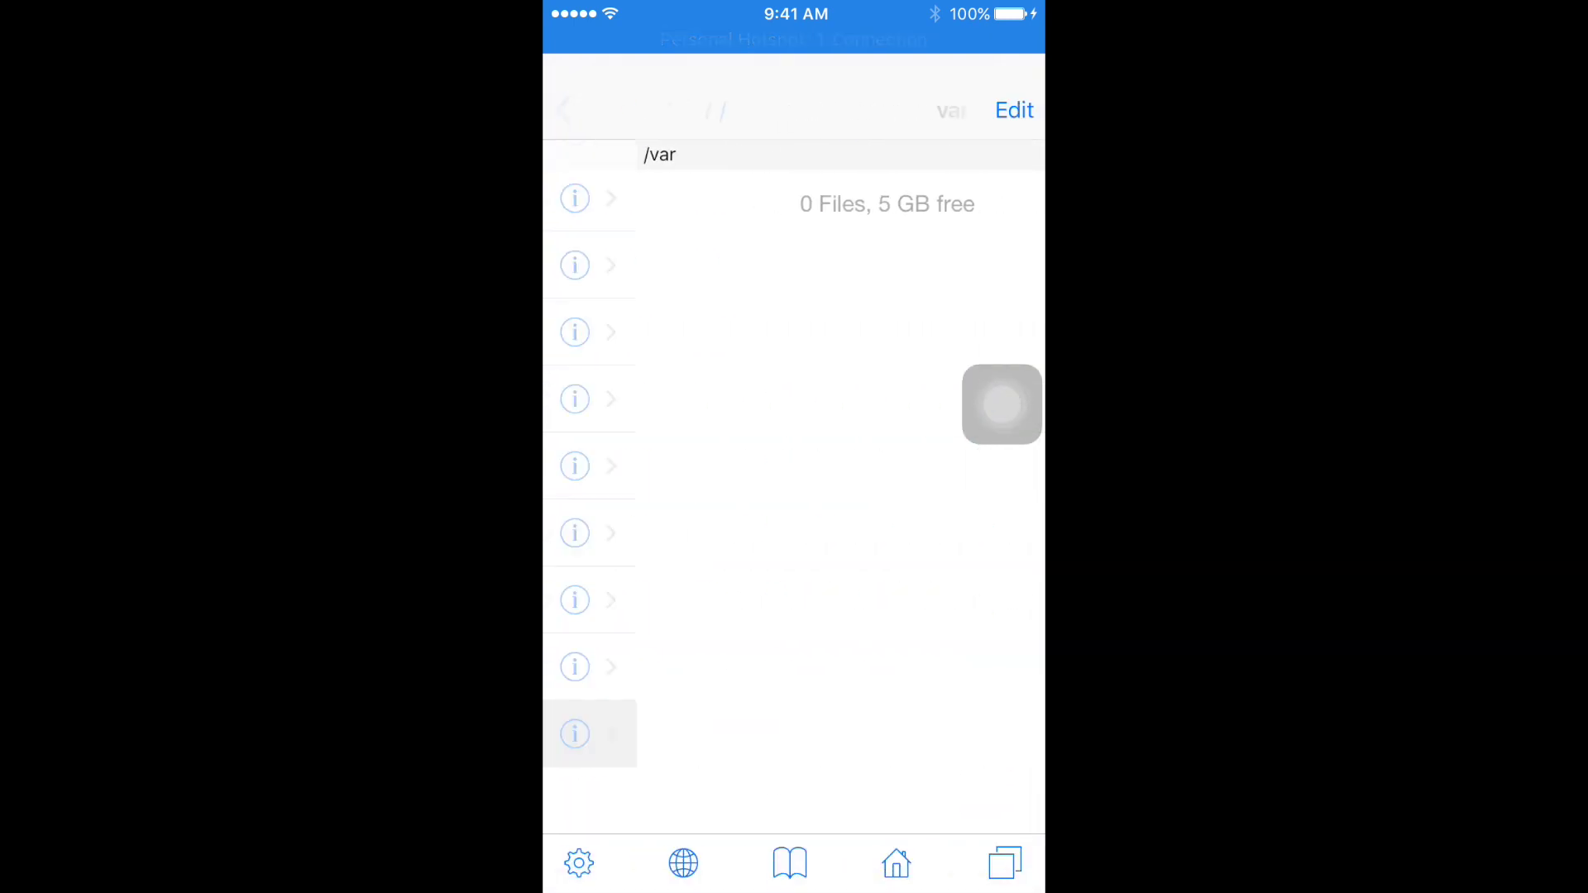
click(631, 667)
click(561, 110)
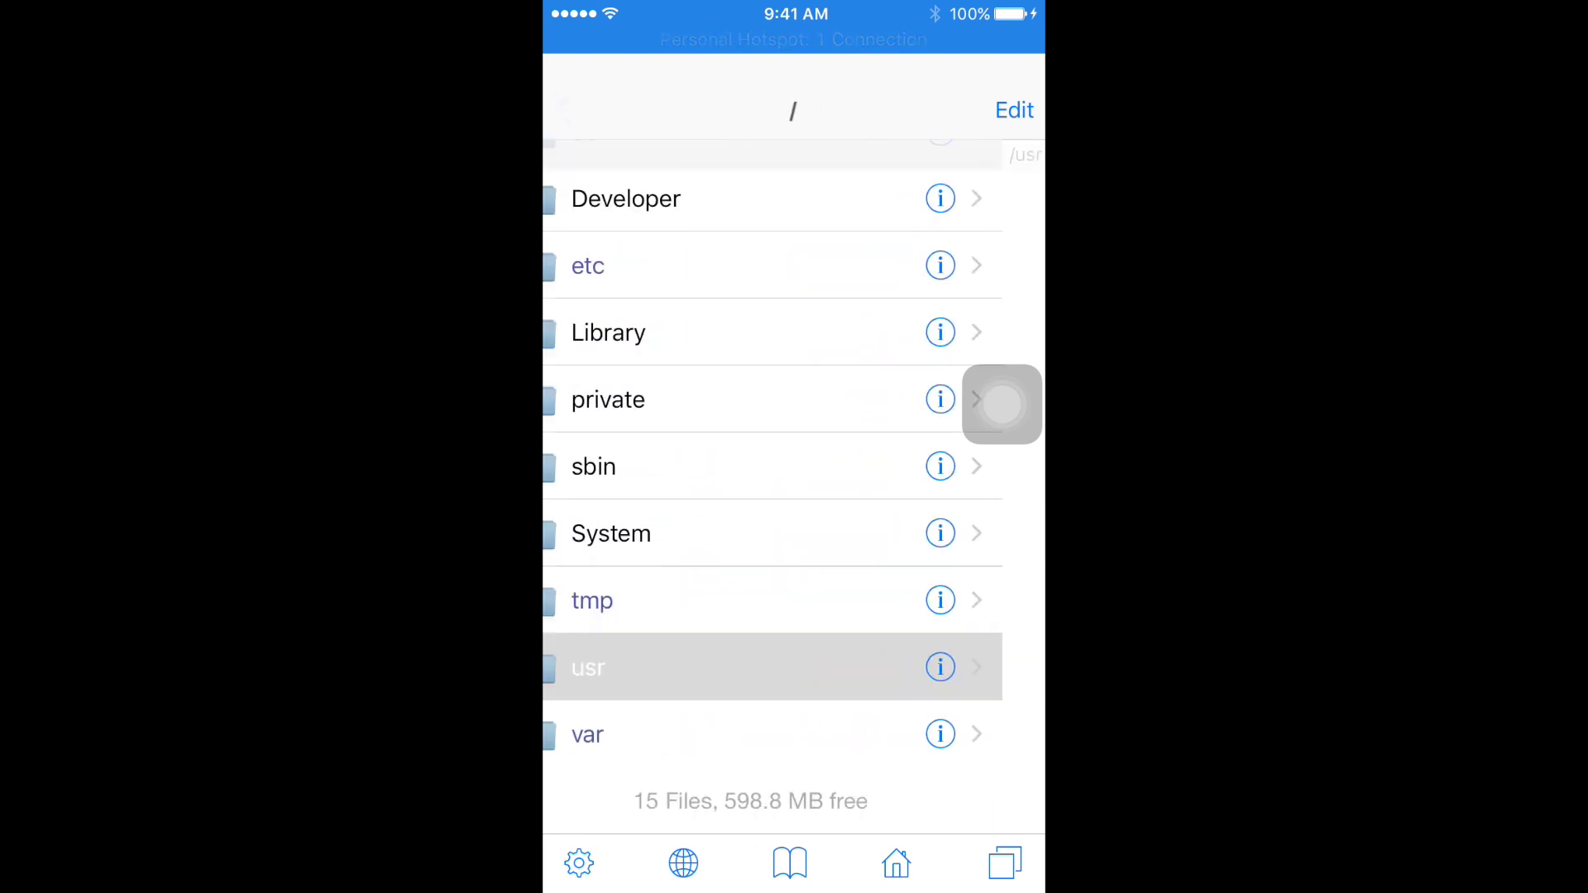
click(621, 600)
click(562, 110)
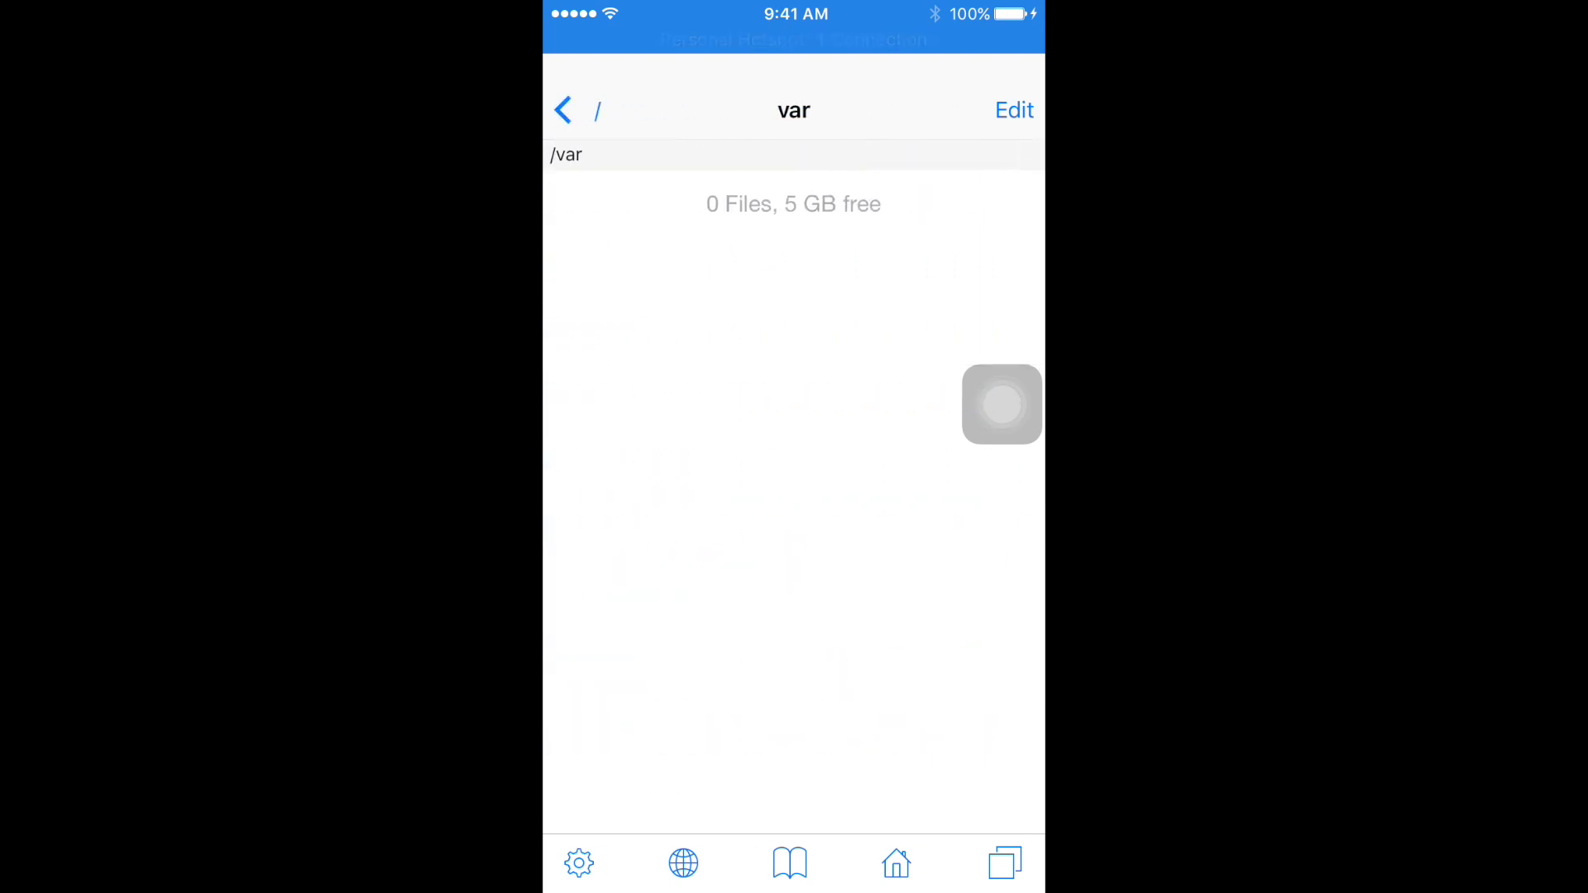
click(563, 110)
click(631, 534)
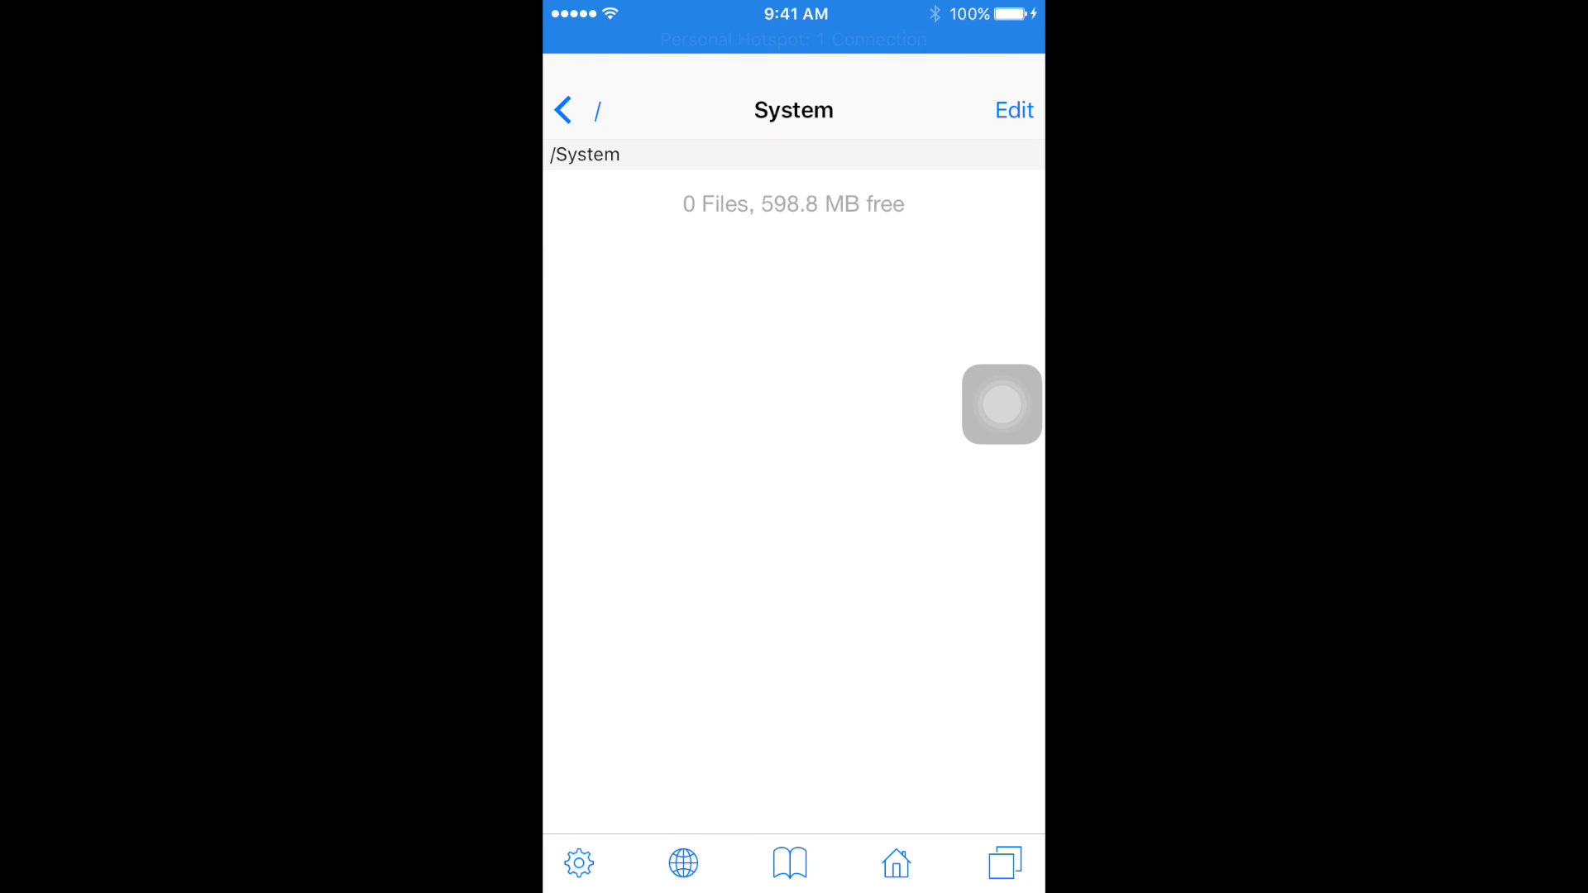
click(561, 110)
click(621, 466)
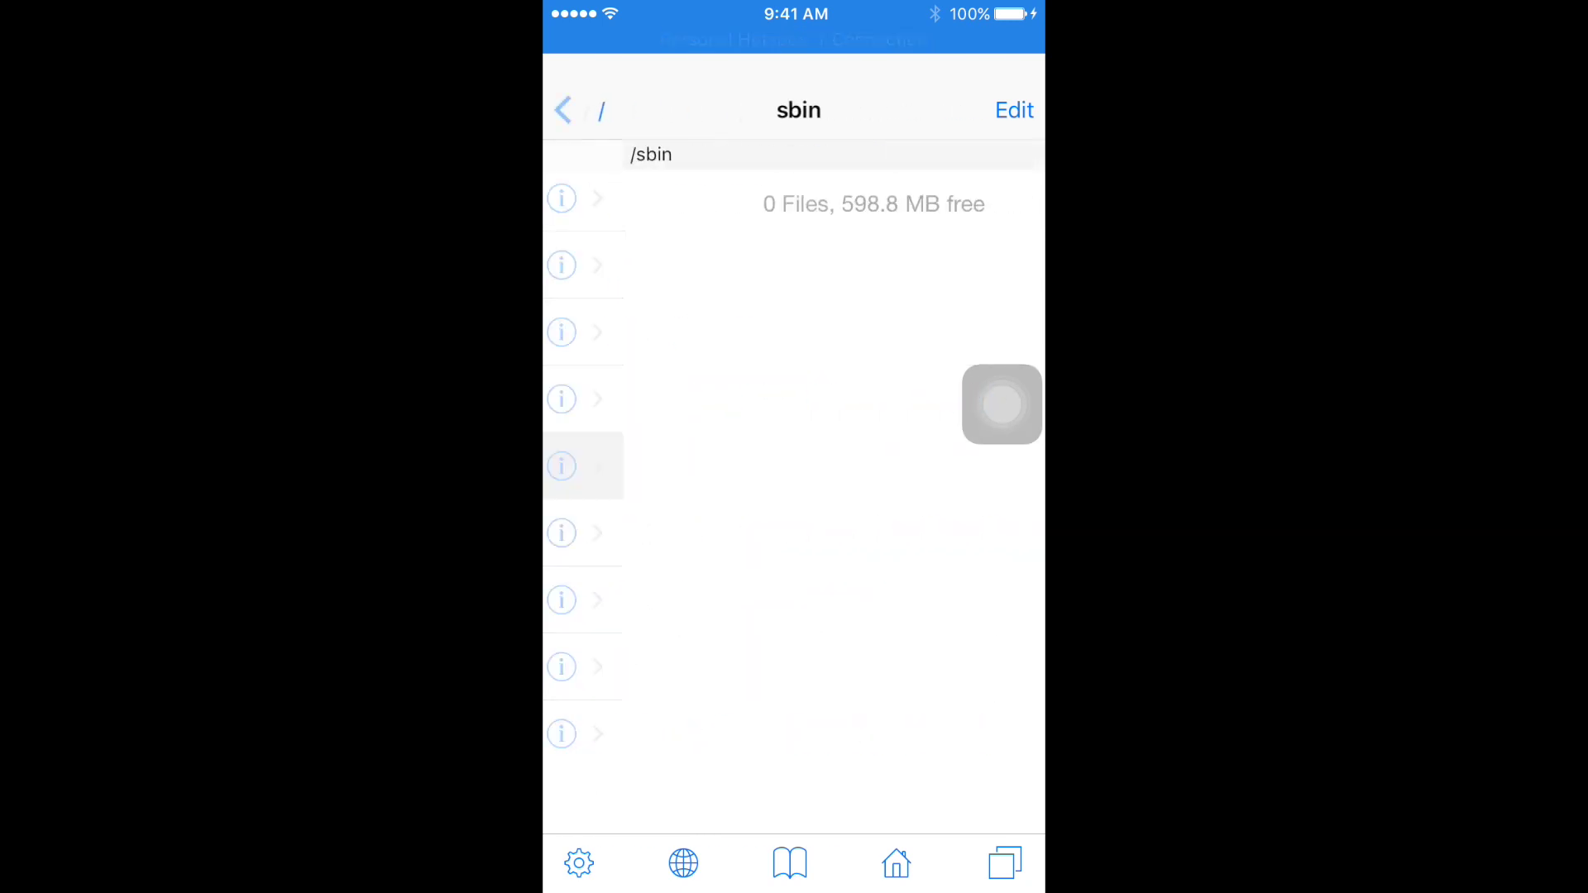
click(562, 110)
click(645, 417)
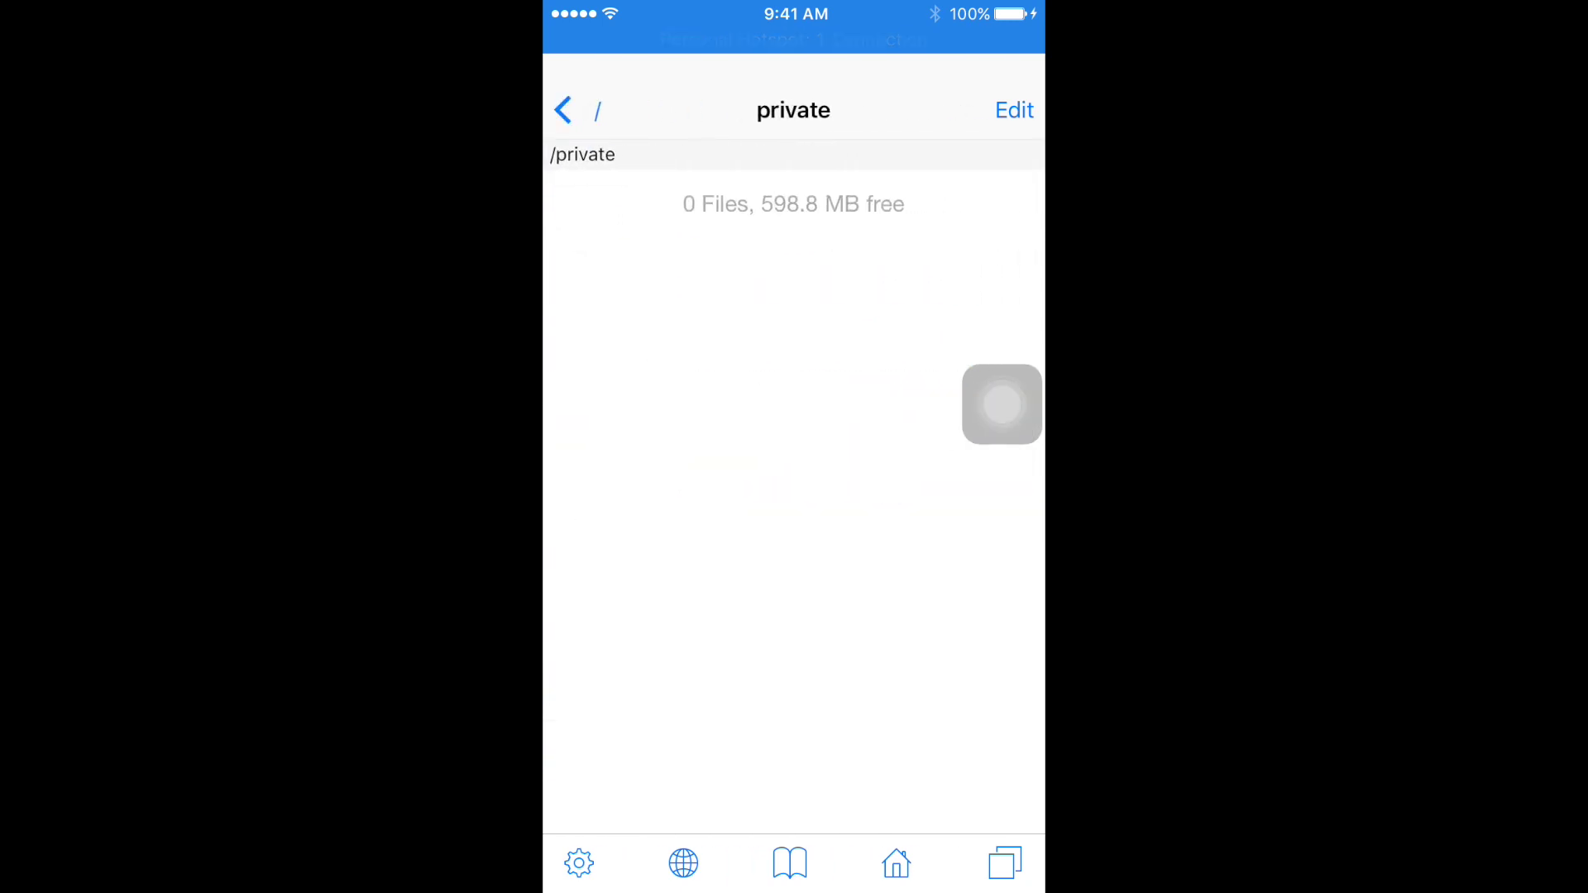
click(562, 110)
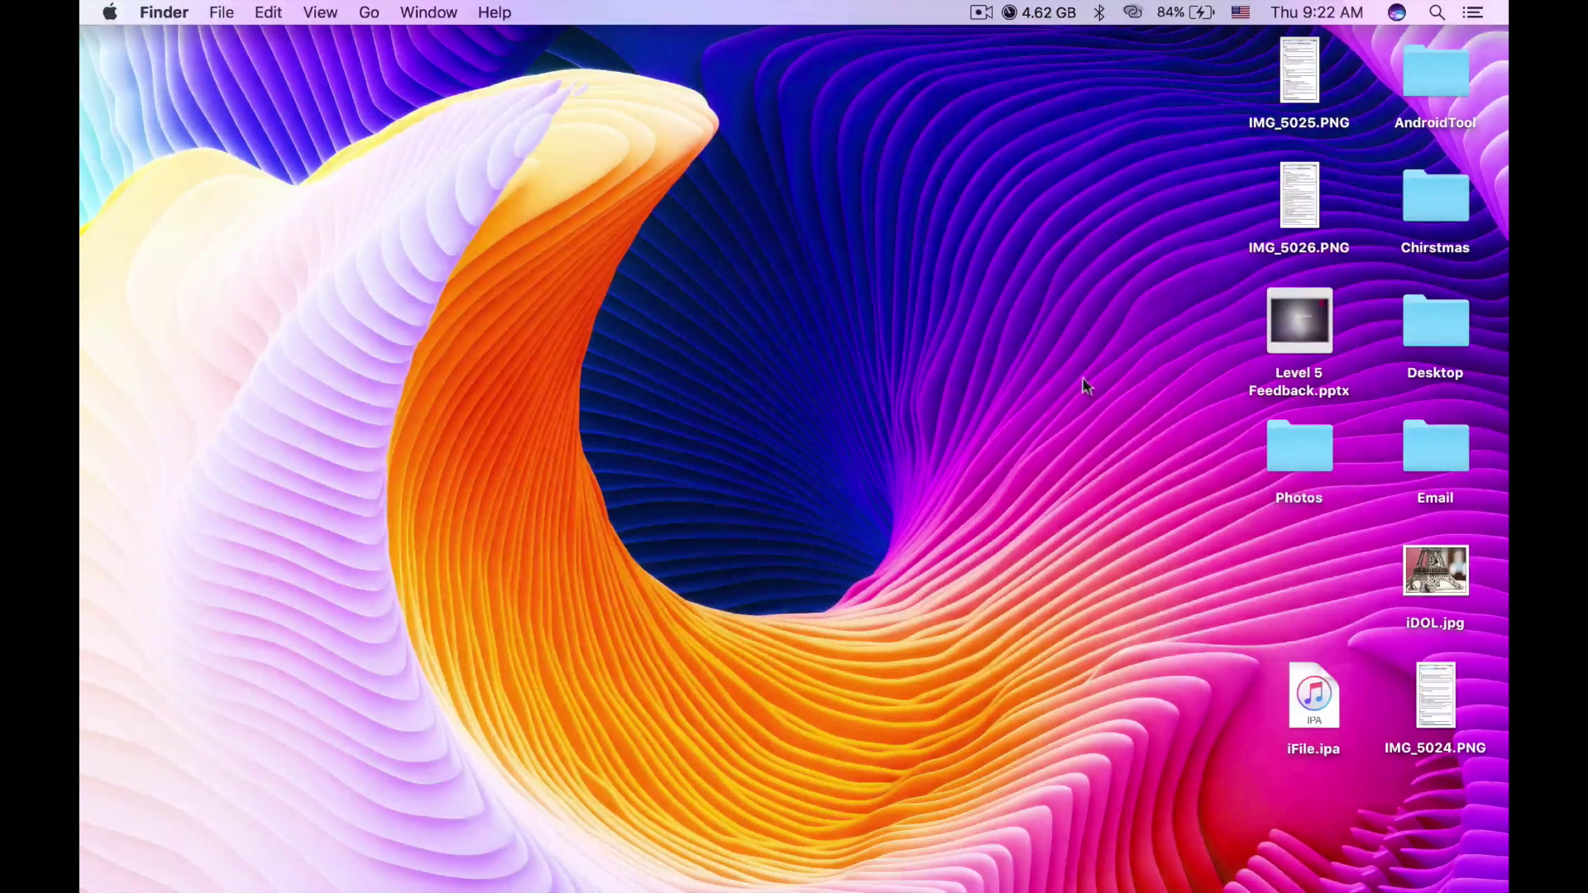
Step: Launch Cydia Impactor from Launchpad
key(F4)
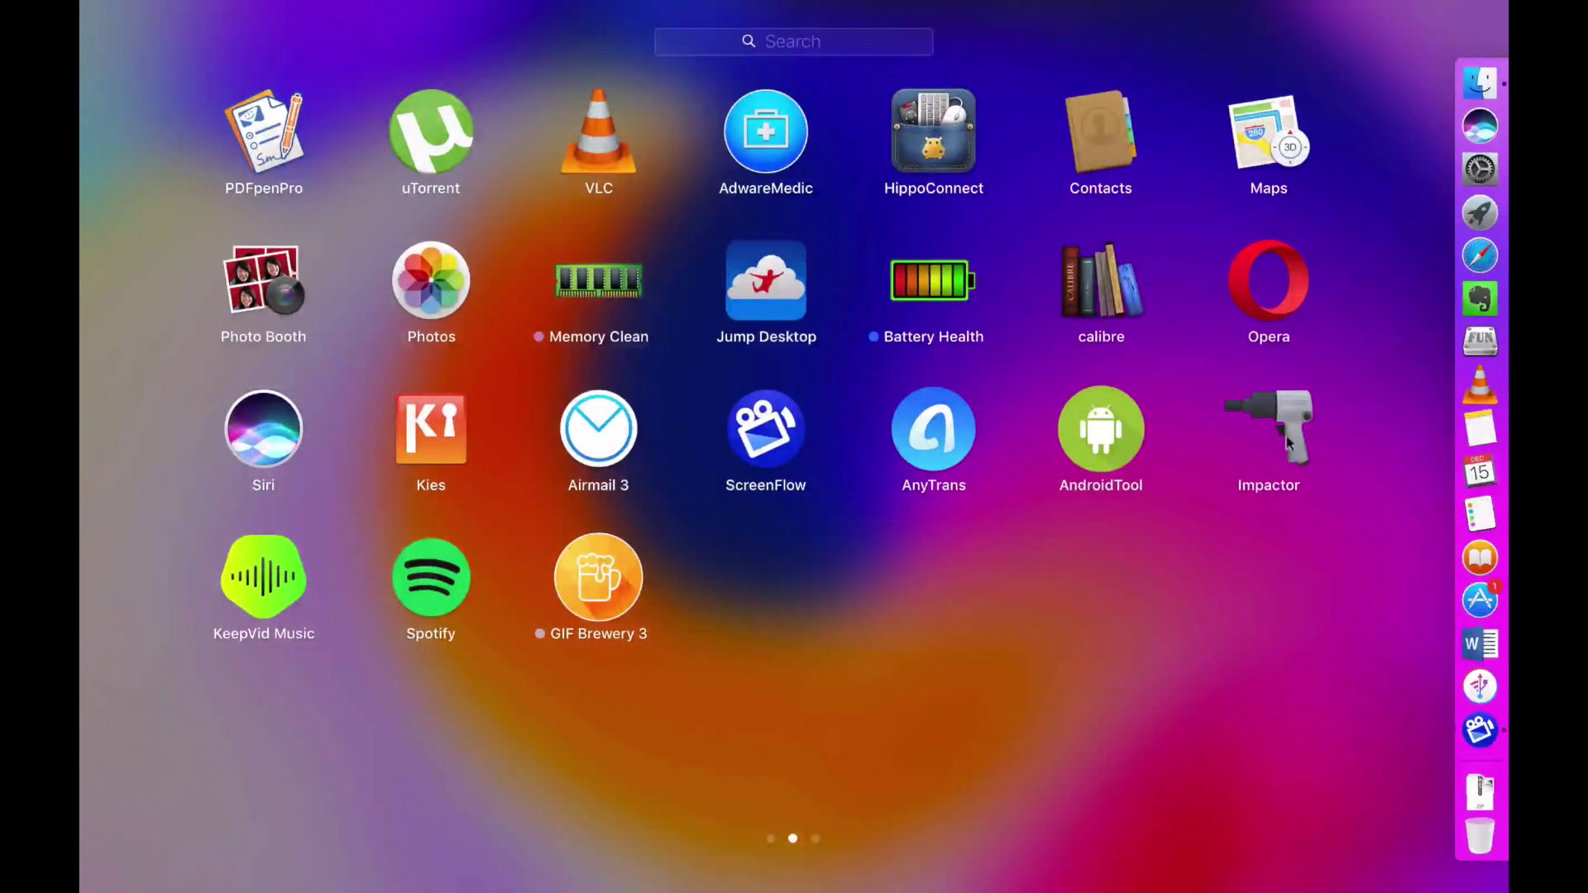
click(1302, 420)
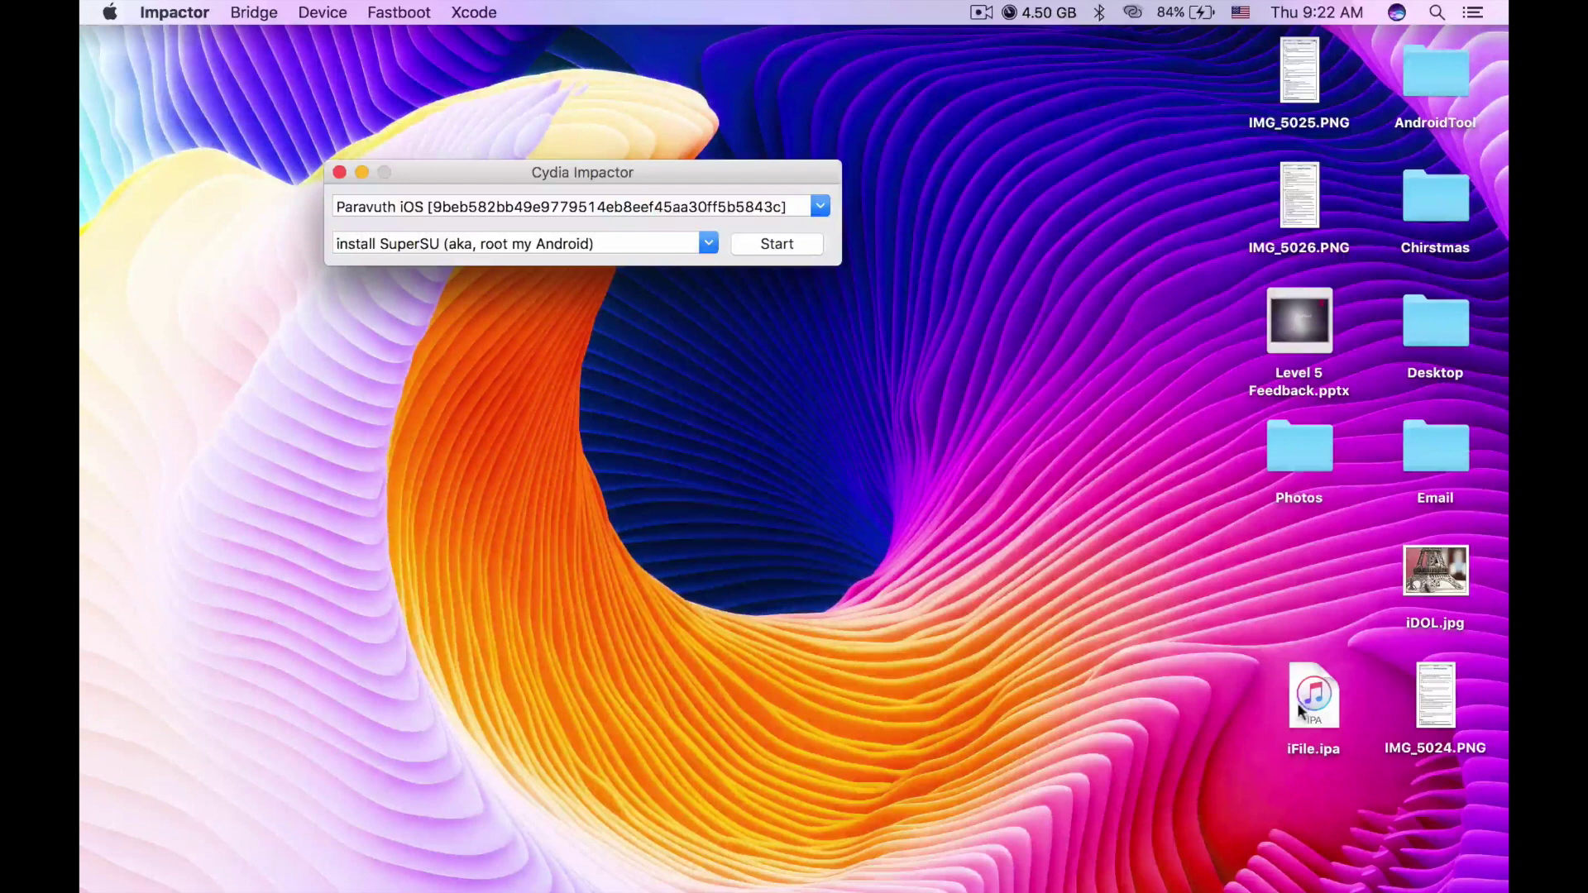
Step: Drop iFile.ipa onto Cydia Impactor and sign in with the Apple ID username and password
drag(1315, 690, 671, 202)
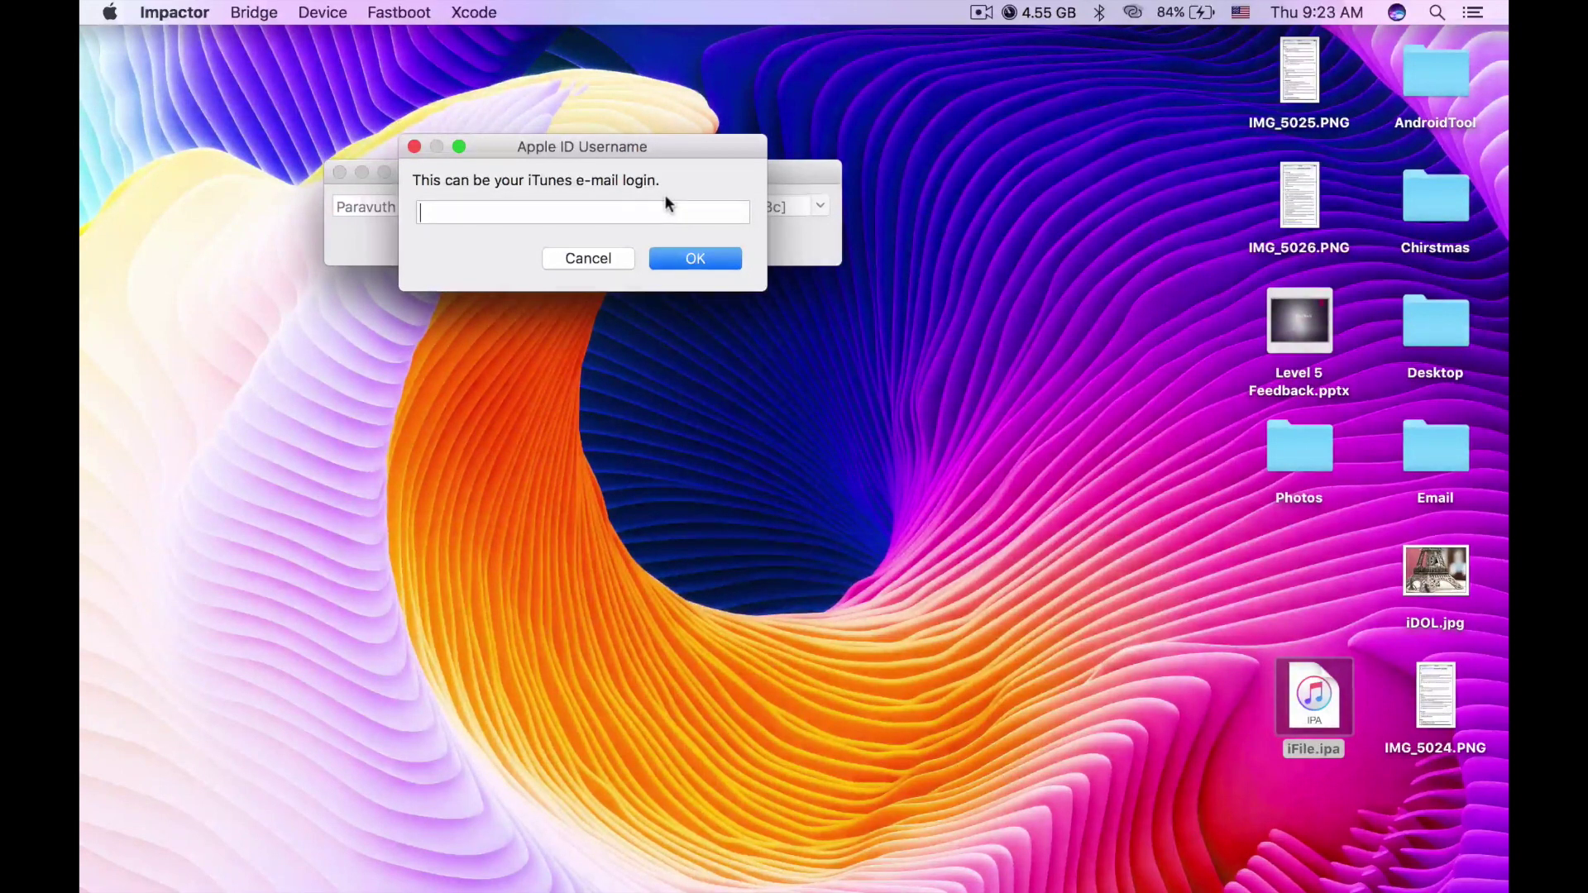
text(k)
key(BackSpace)
text(k)
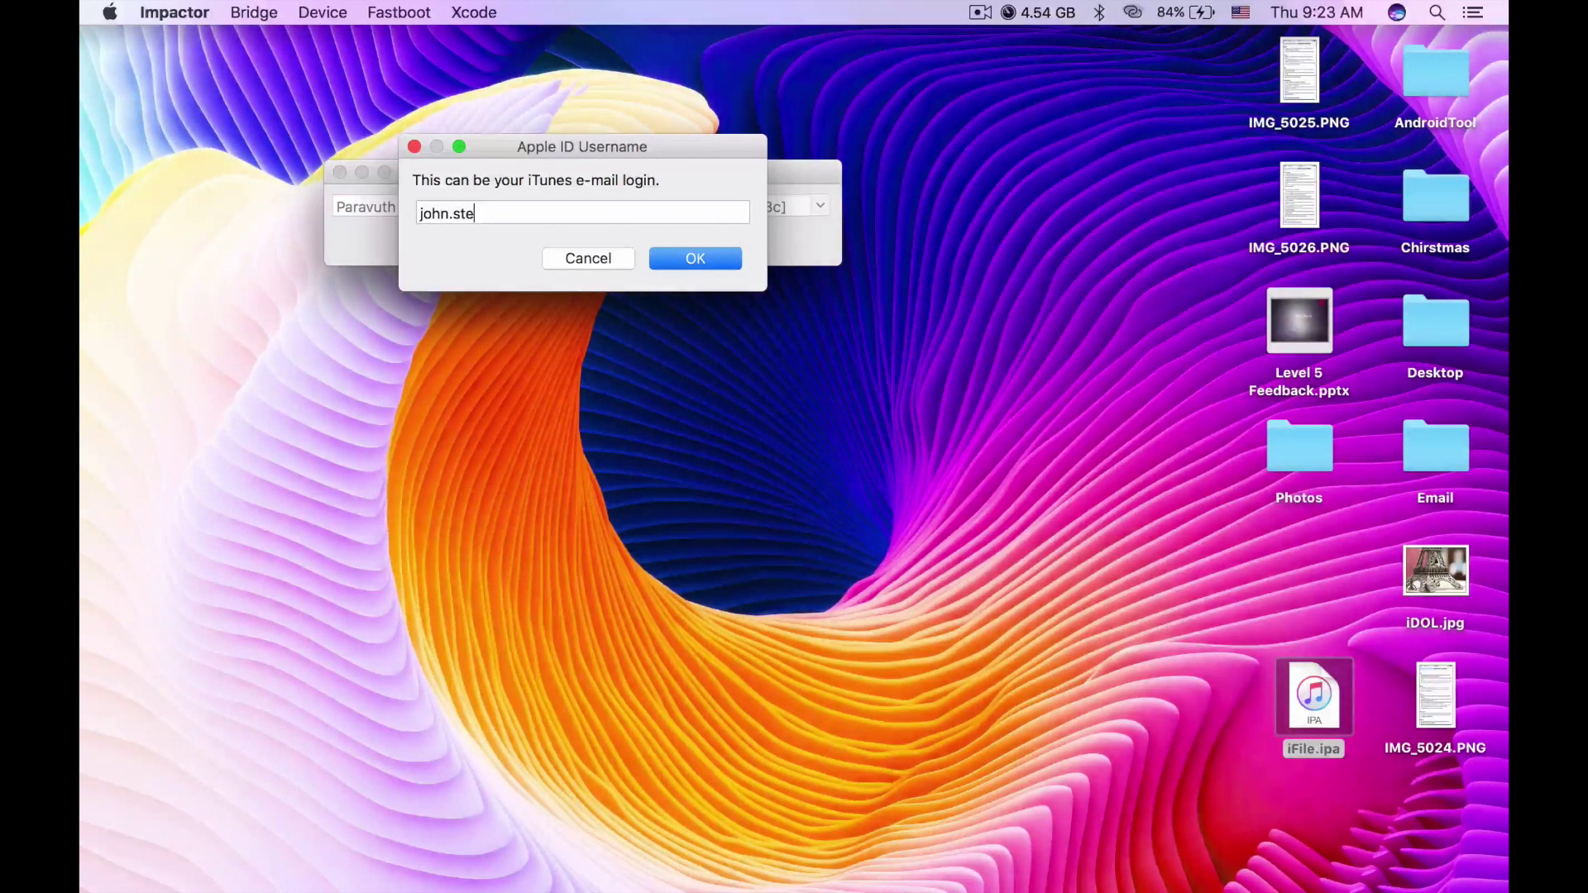
key(Return)
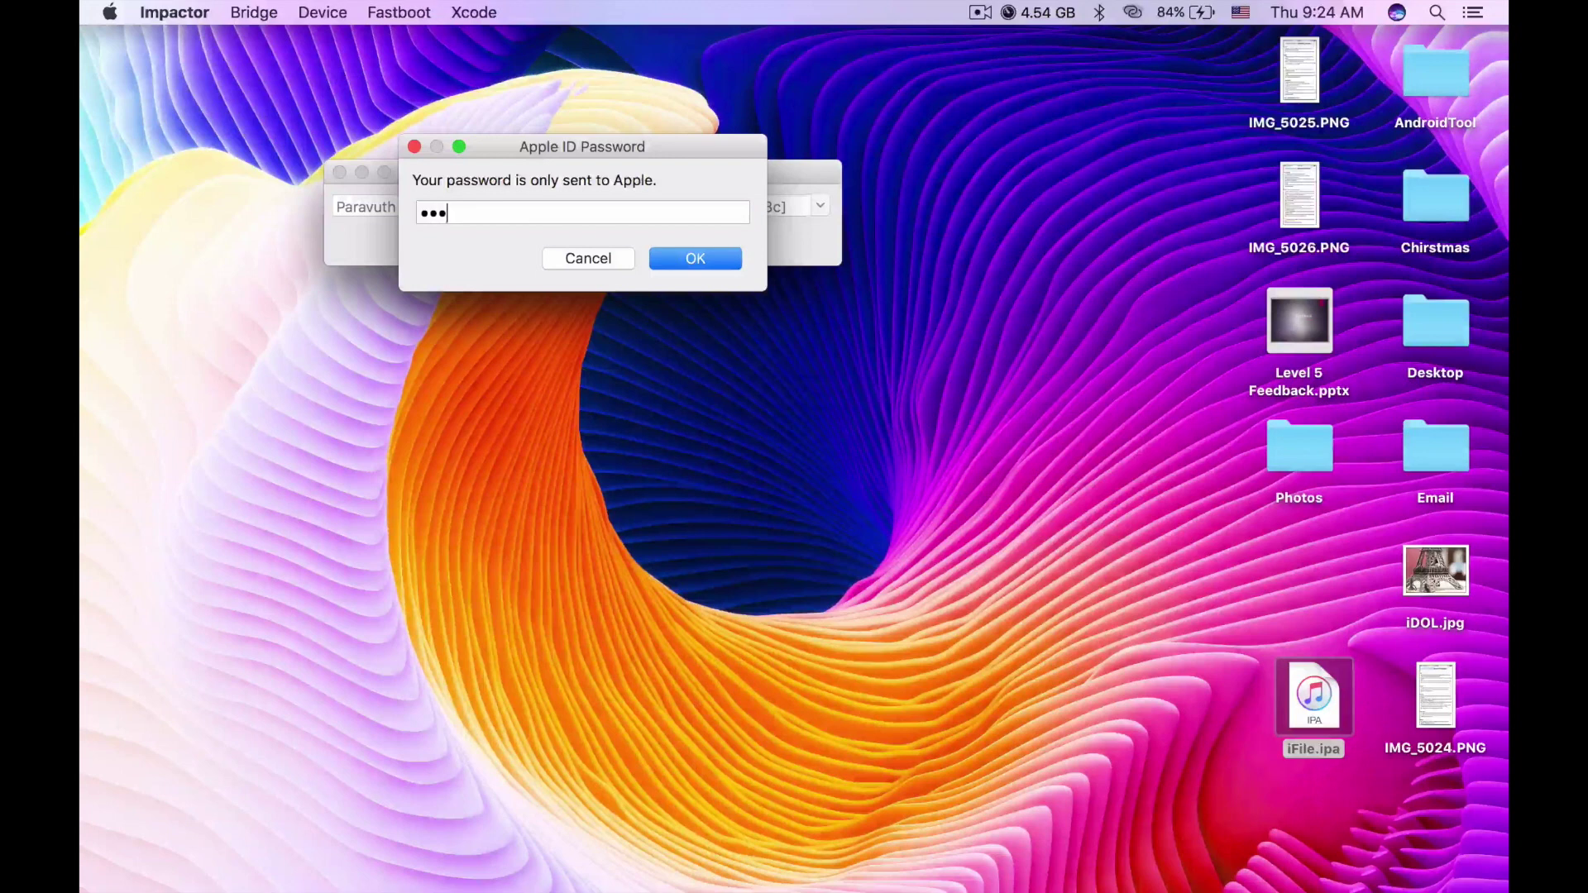
key(BackSpace)
text(•••••)
key(Return)
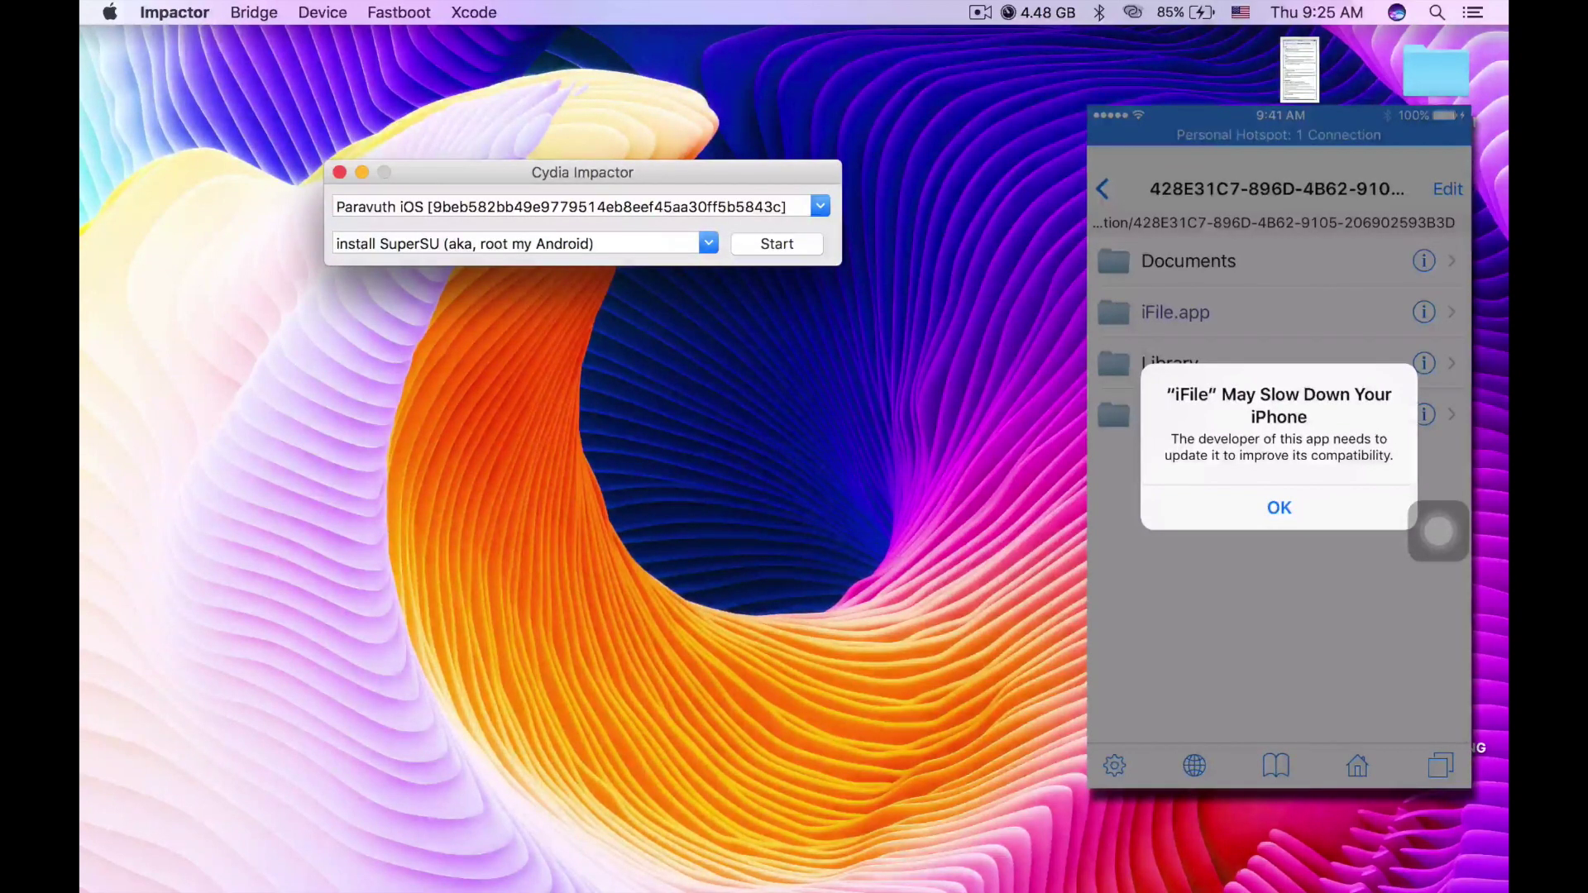
Step: Dismiss the 'May Slow Down Your iPhone' and Registration Failed alerts
click(1277, 507)
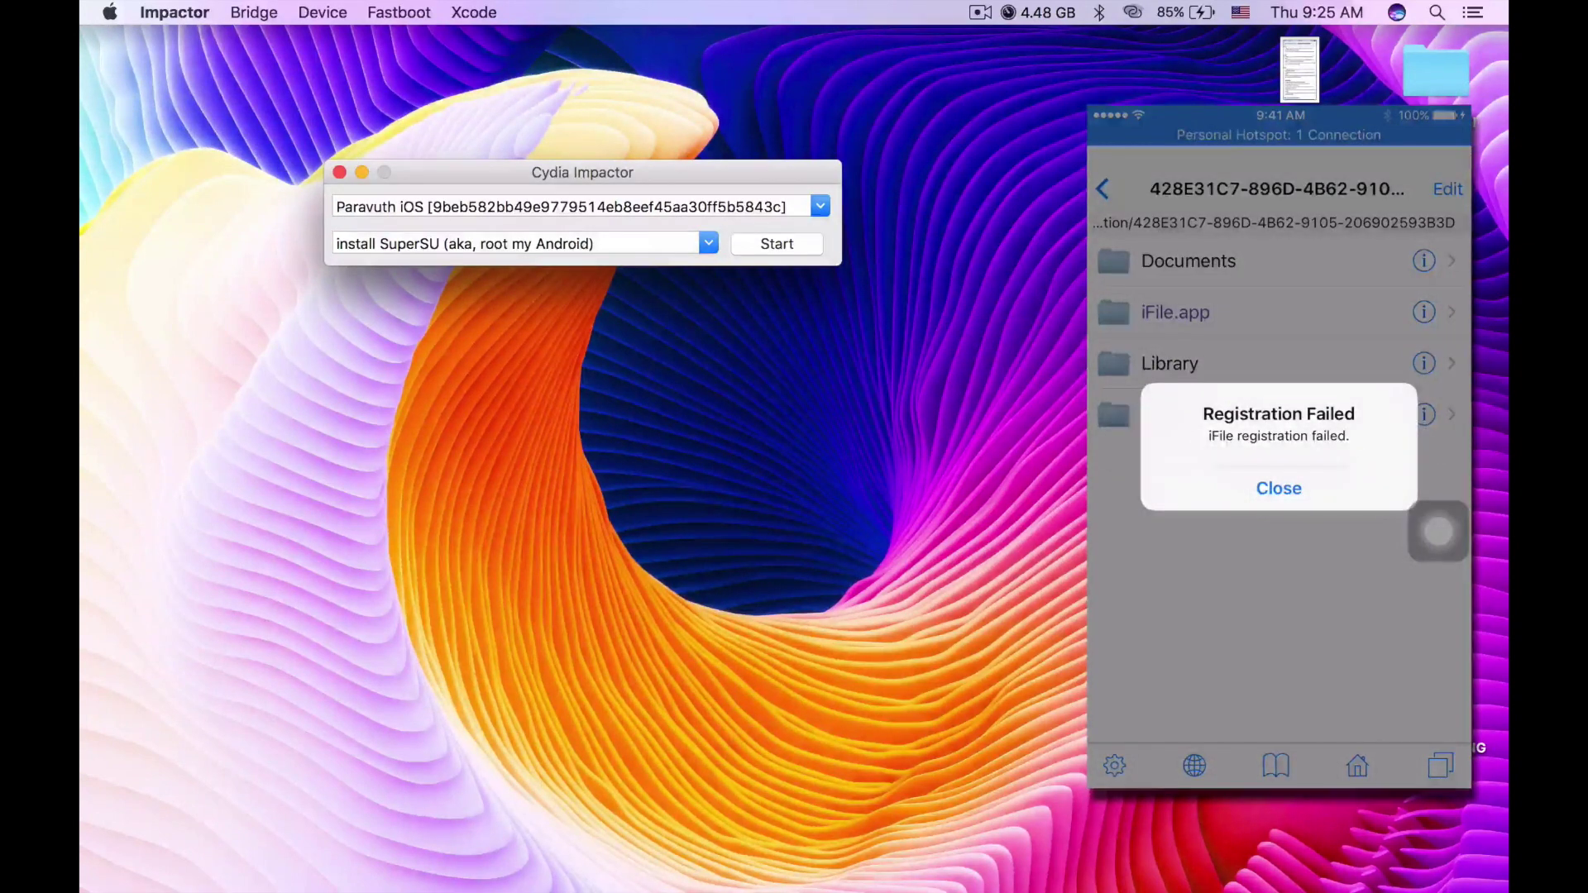
click(1277, 486)
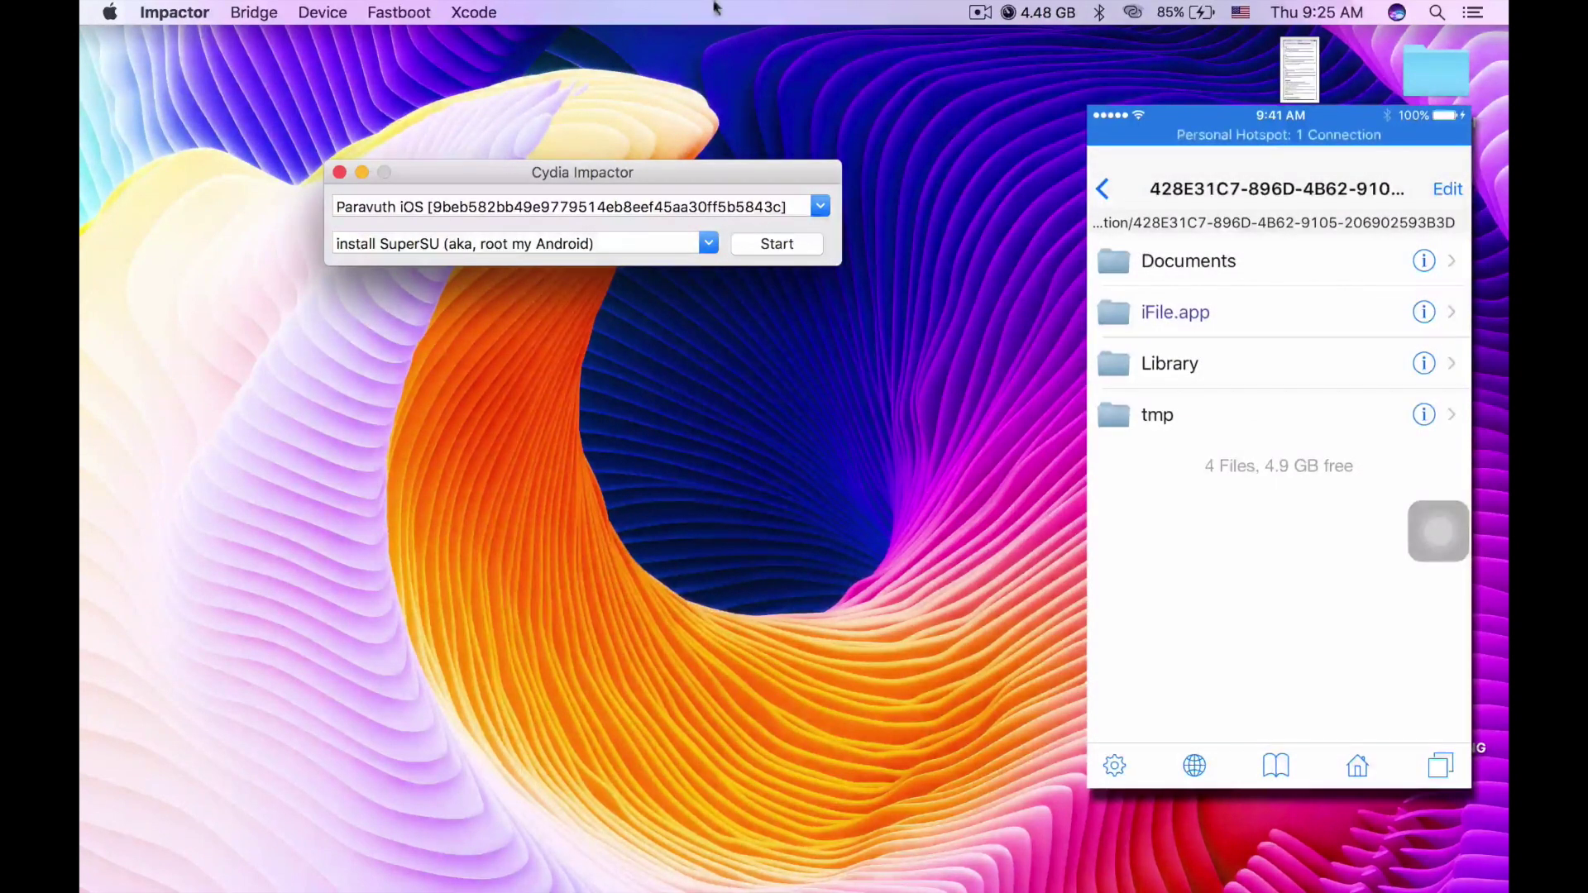